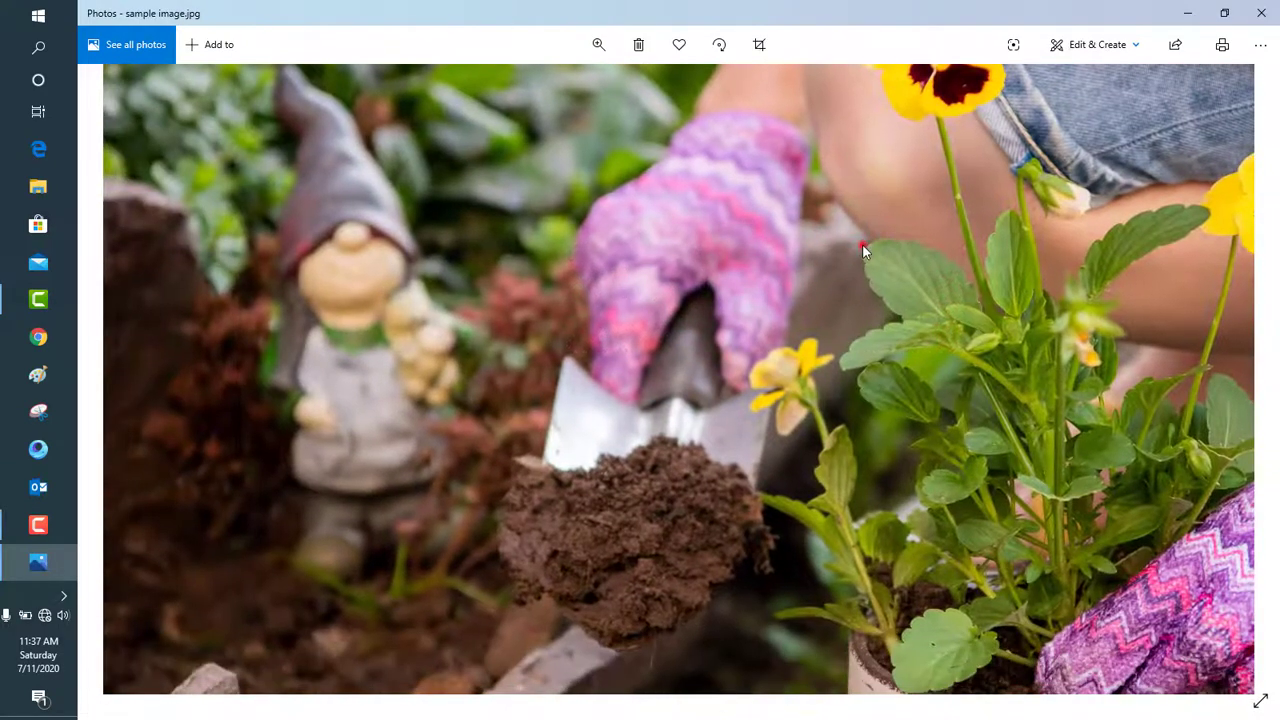
# Check the file size and pixel dimensions of the sample image in its file info, and close the info.
pyautogui.doubleClick(862, 245)
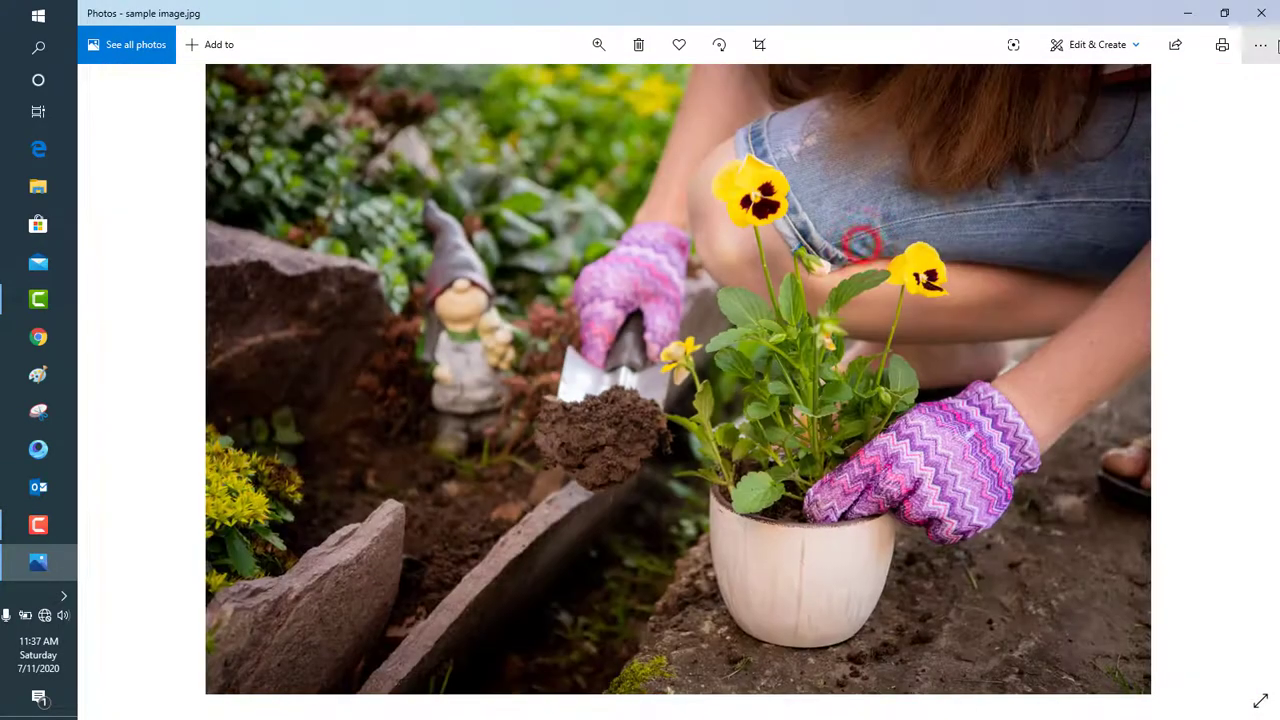
pyautogui.click(1261, 44)
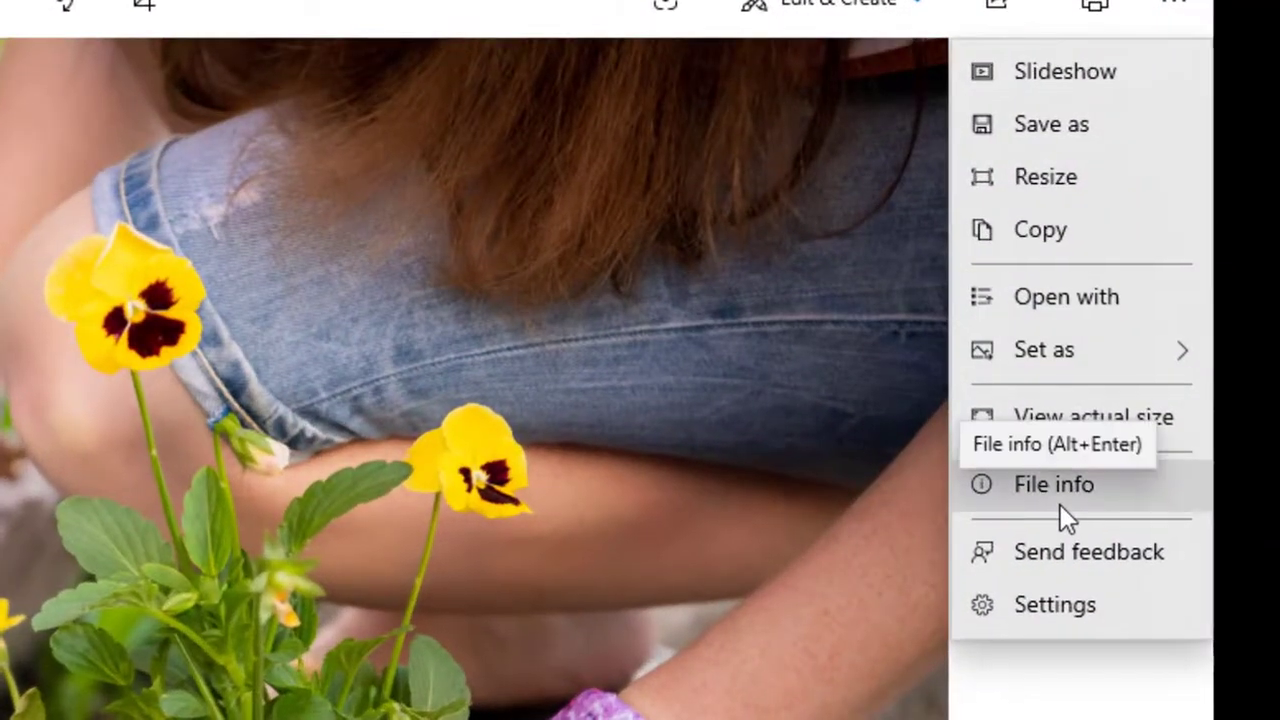
pyautogui.click(1059, 500)
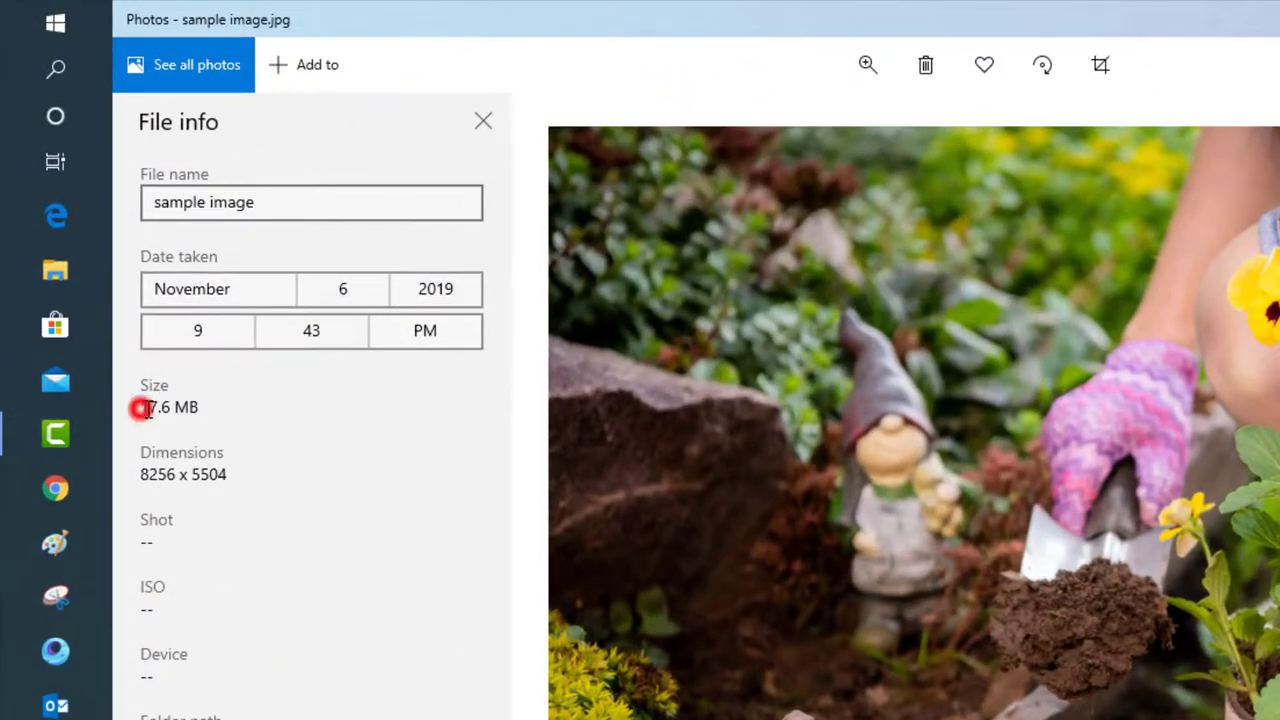
pyautogui.moveTo(147, 408); pyautogui.dragTo(214, 407)
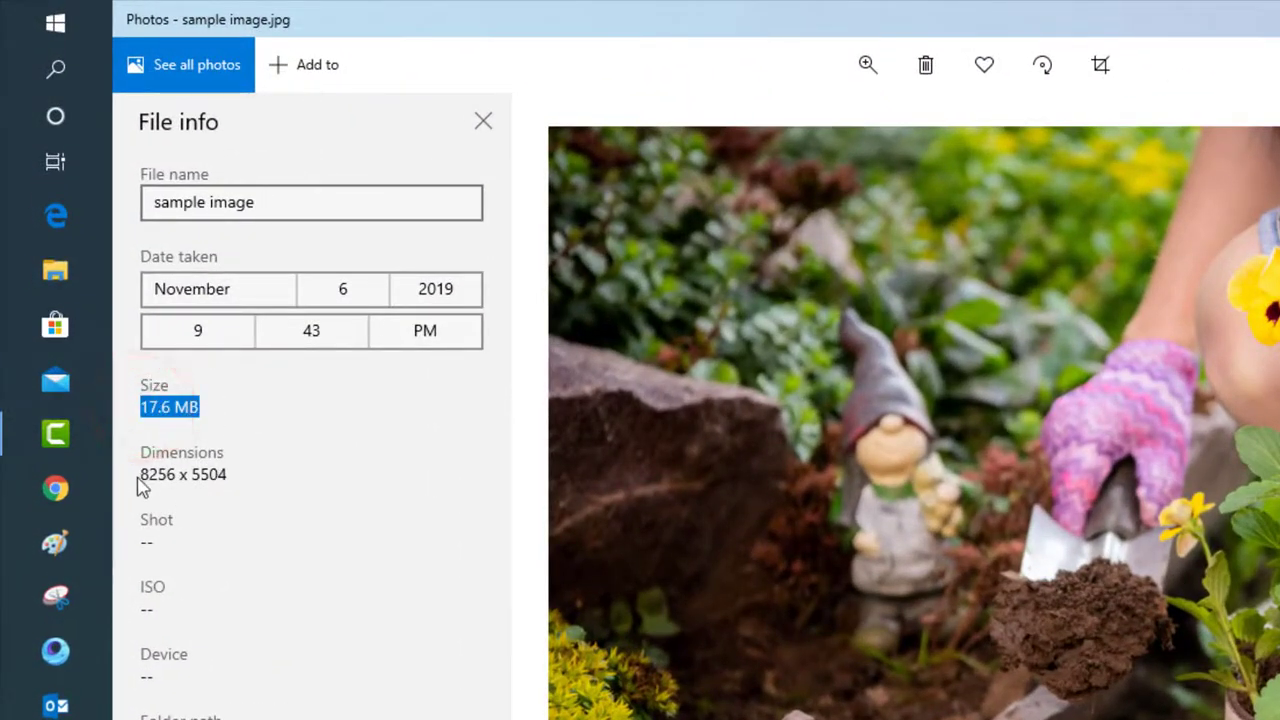
pyautogui.moveTo(141, 476); pyautogui.dragTo(229, 474)
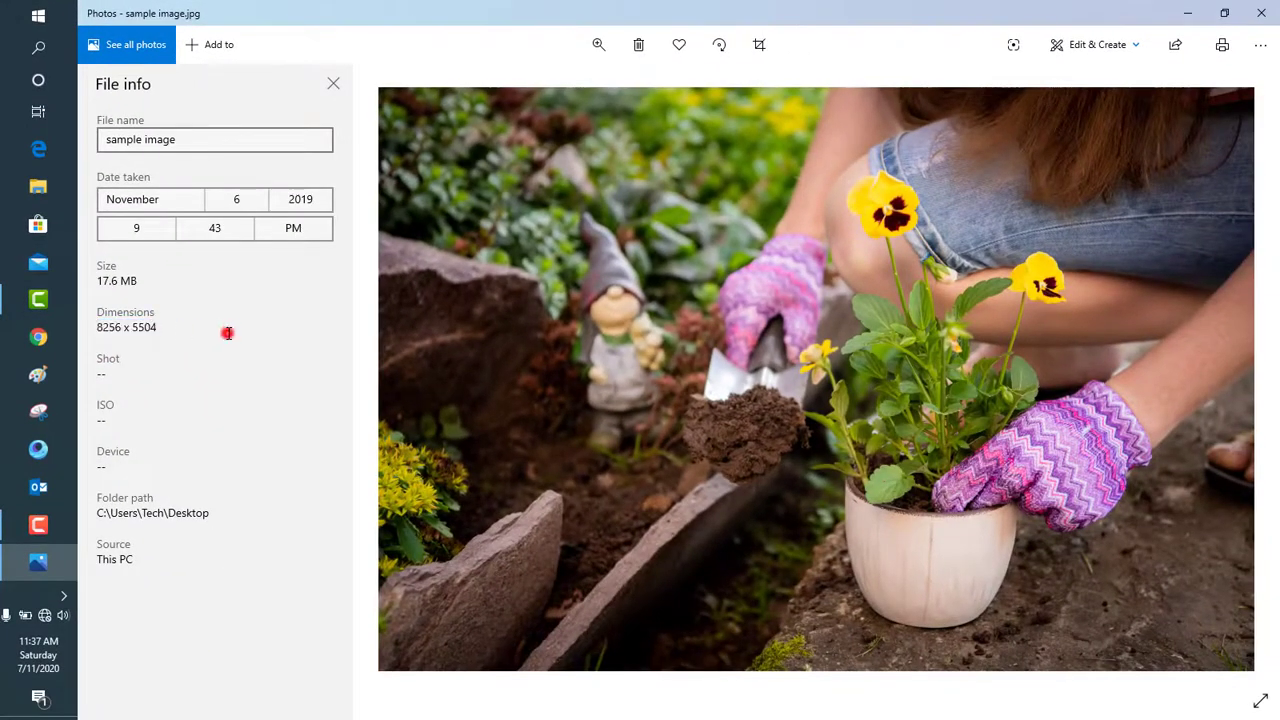
pyautogui.click(333, 83)
# Define custom resize dimensions for the photo with a width of 120, aspect ratio maintained and quality at 100%.
pyautogui.click(1260, 44)
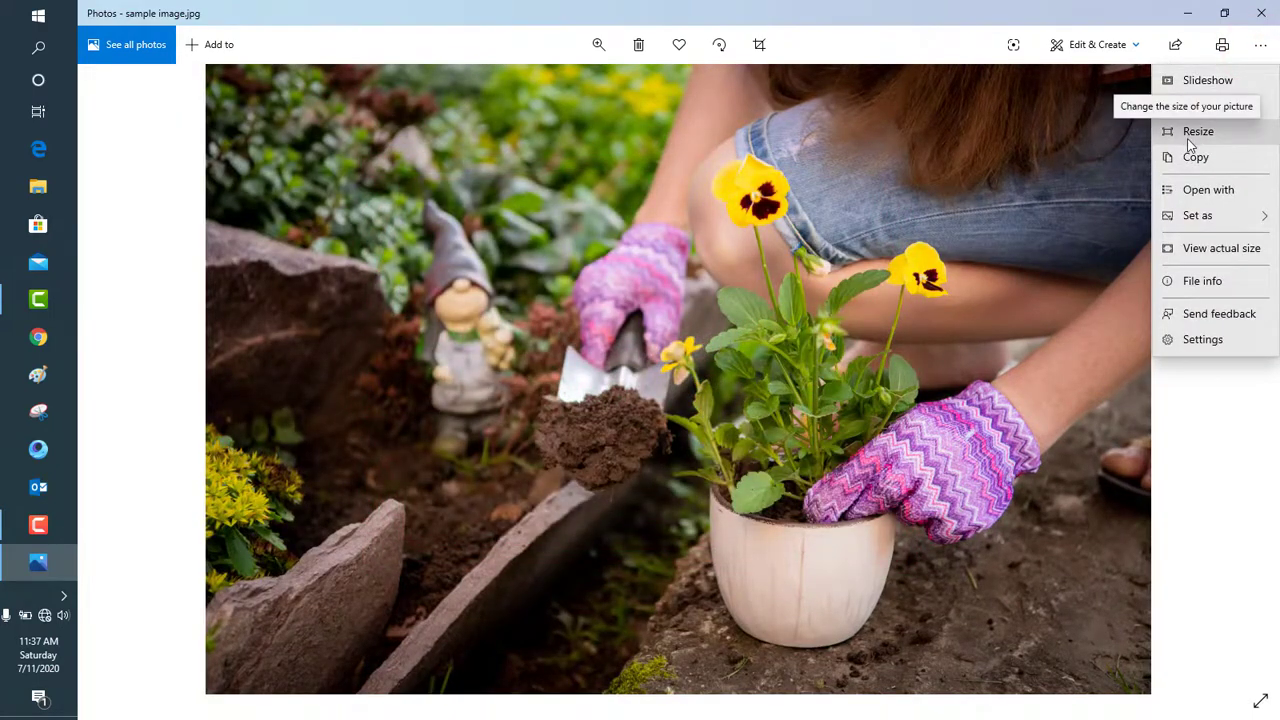
pyautogui.click(1190, 140)
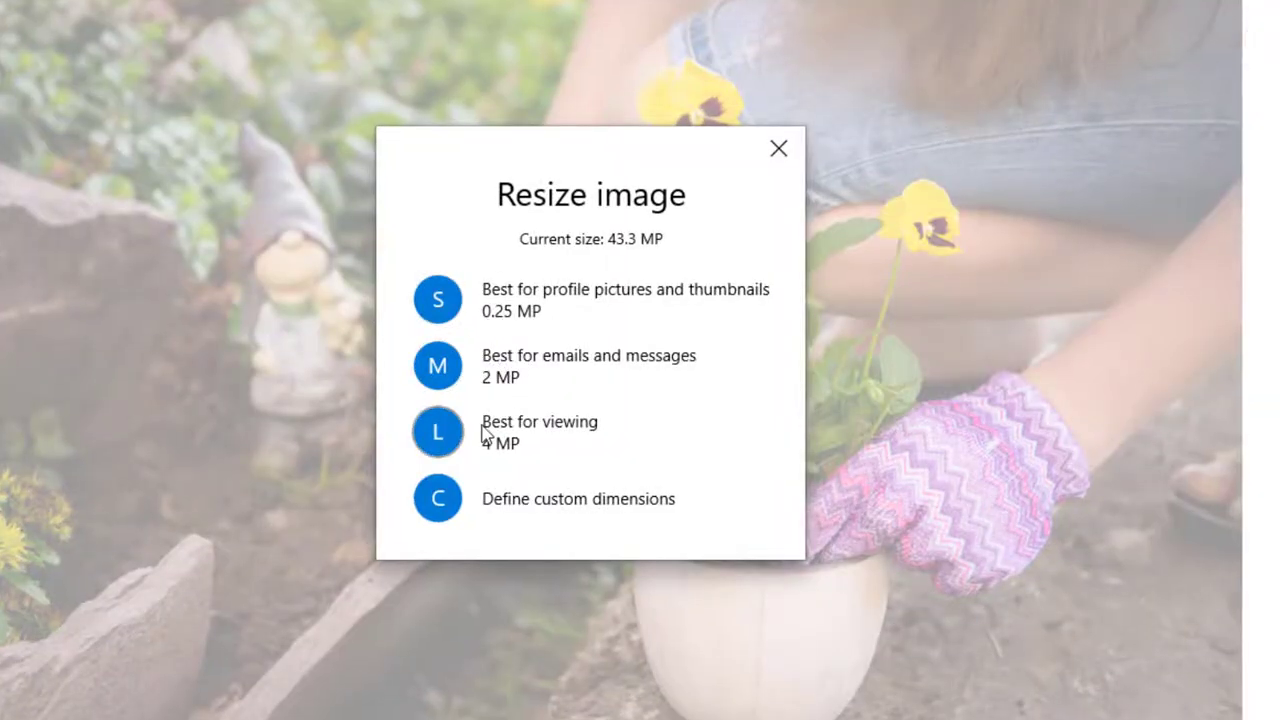
pyautogui.click(513, 505)
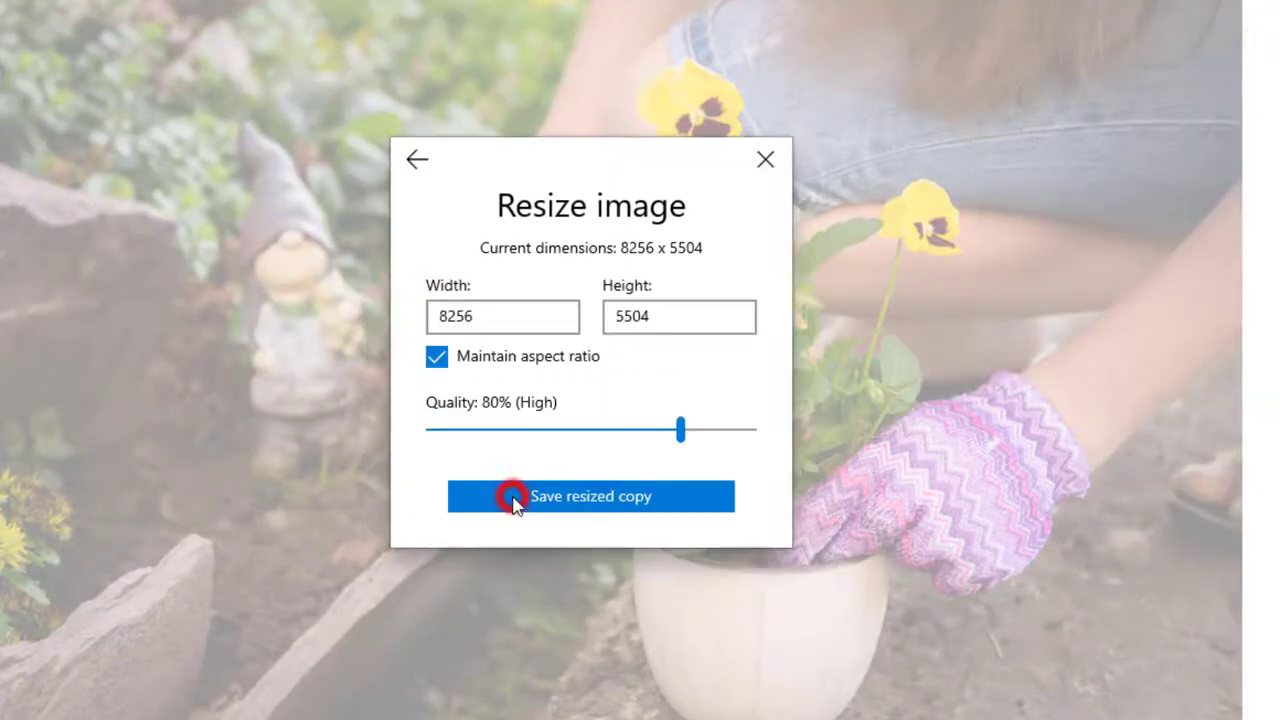
pyautogui.click(500, 318)
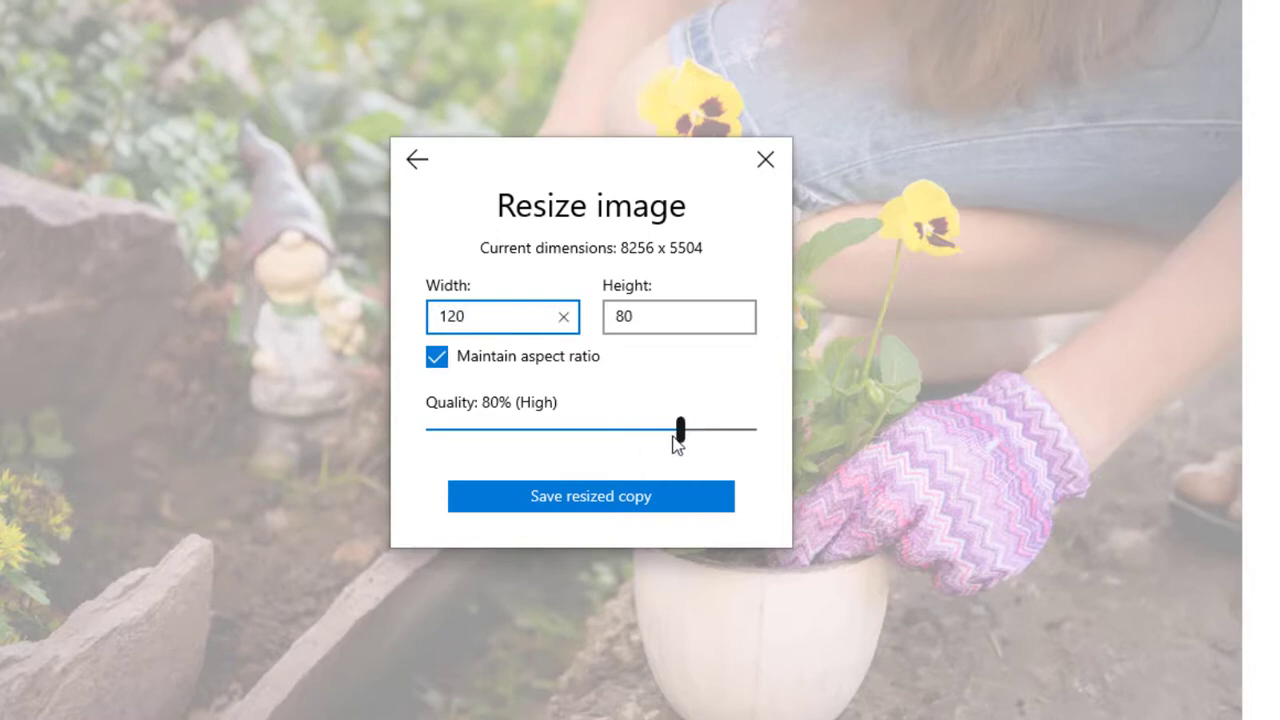
pyautogui.moveTo(676, 440); pyautogui.dragTo(786, 443)
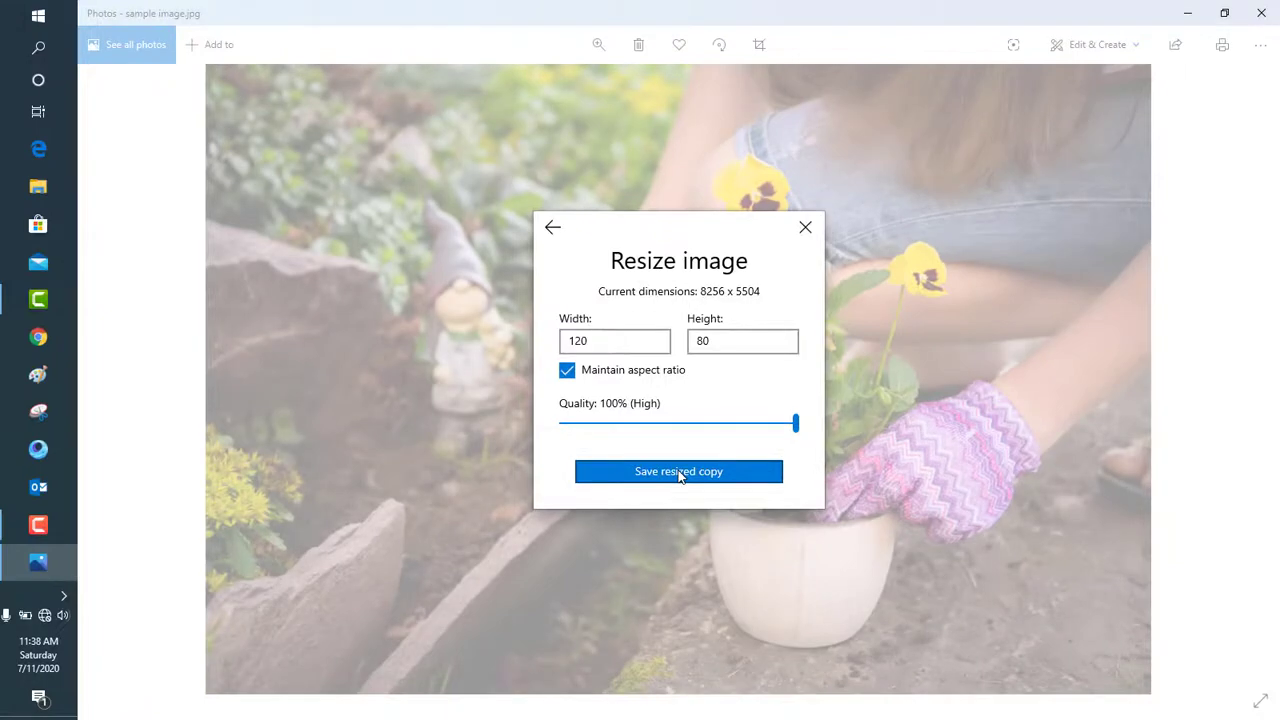
# Save the resized copy to the Desktop as "sample image 1" in JPG format.
pyautogui.click(679, 472)
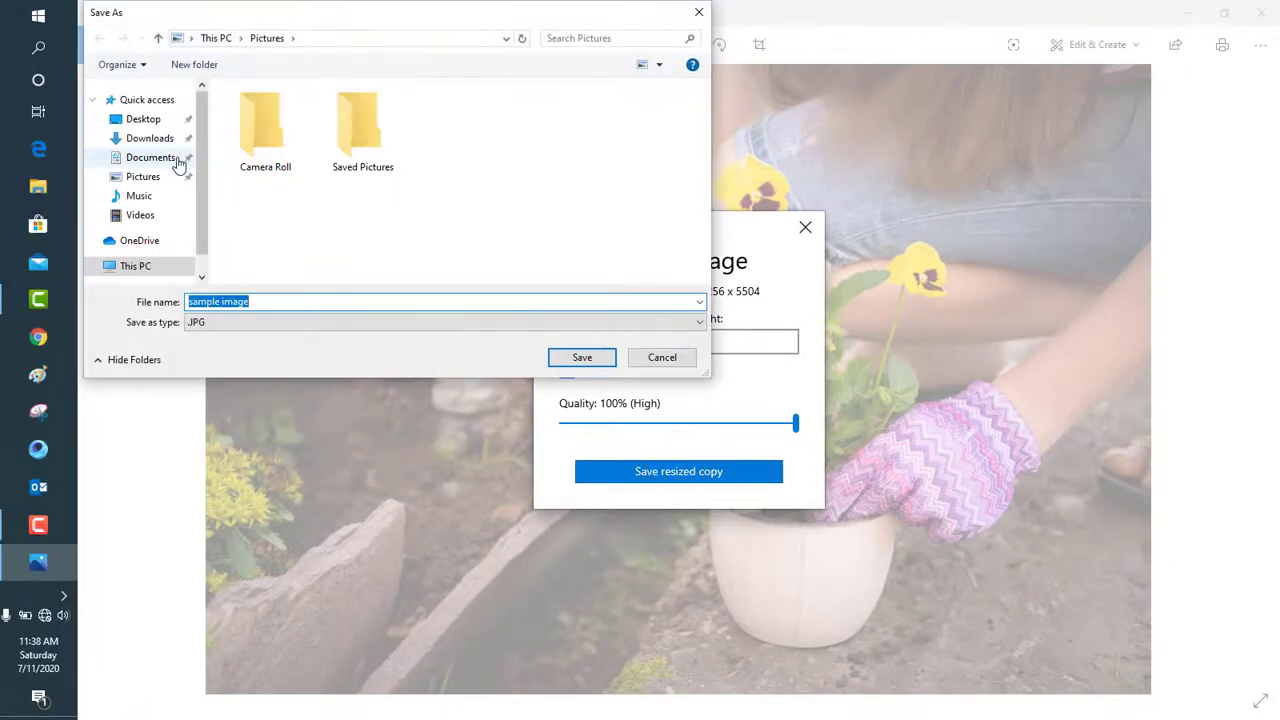
pyautogui.click(143, 119)
pyautogui.click(269, 307)
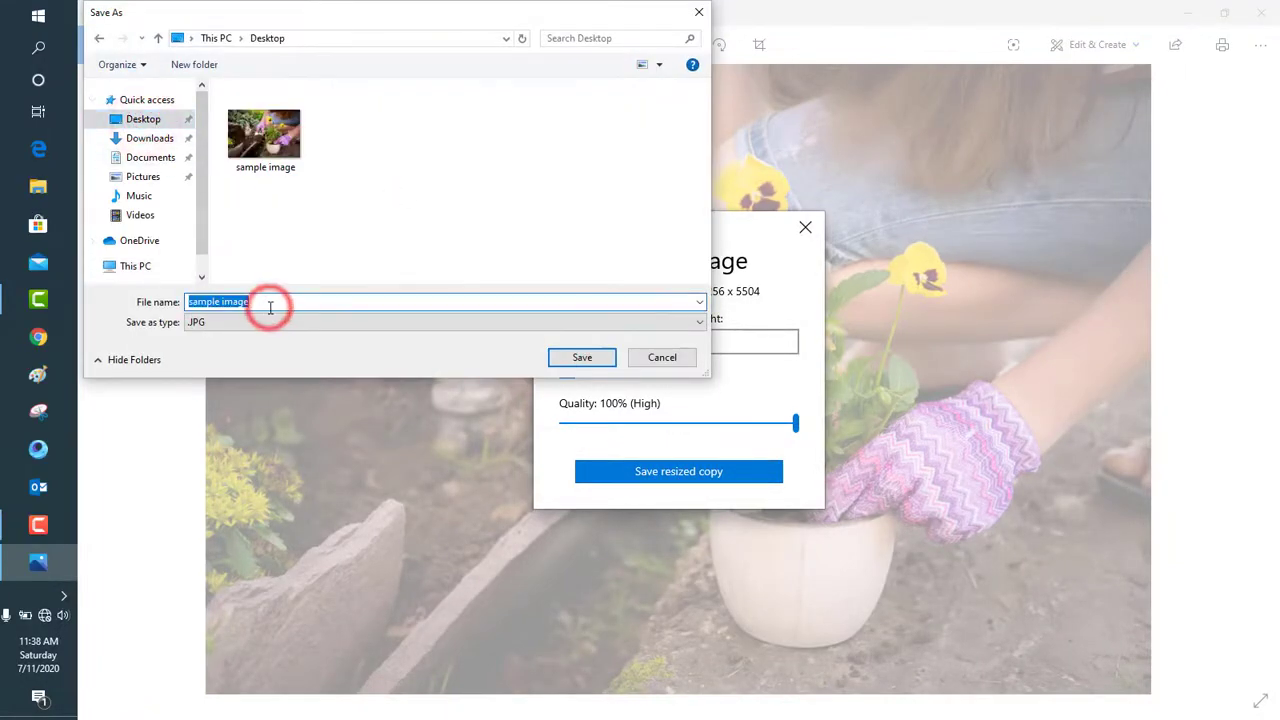
pyautogui.click(269, 307)
pyautogui.write('1')
pyautogui.press('Return')
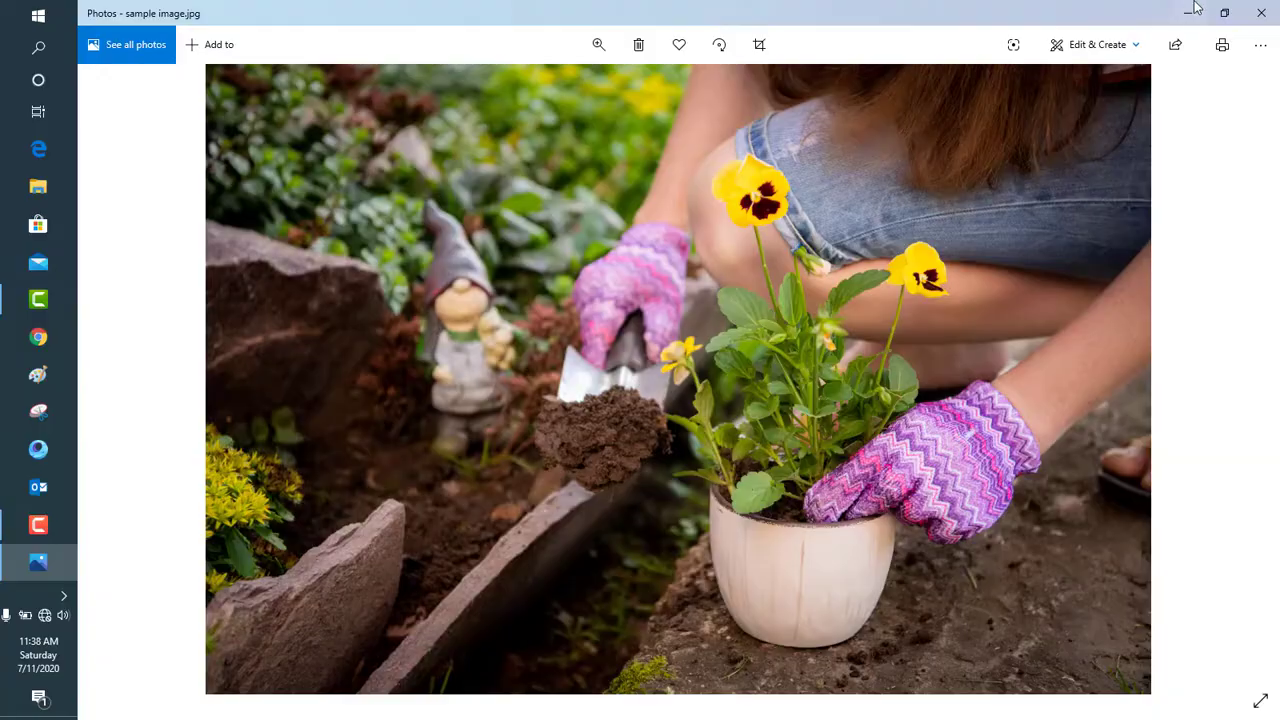
# Minimize the original photo, move the sample image 1 file above the original on the desktop and open it.
pyautogui.click(1190, 12)
pyautogui.moveTo(127, 72); pyautogui.dragTo(285, 175)
pyautogui.doubleClick(281, 177)
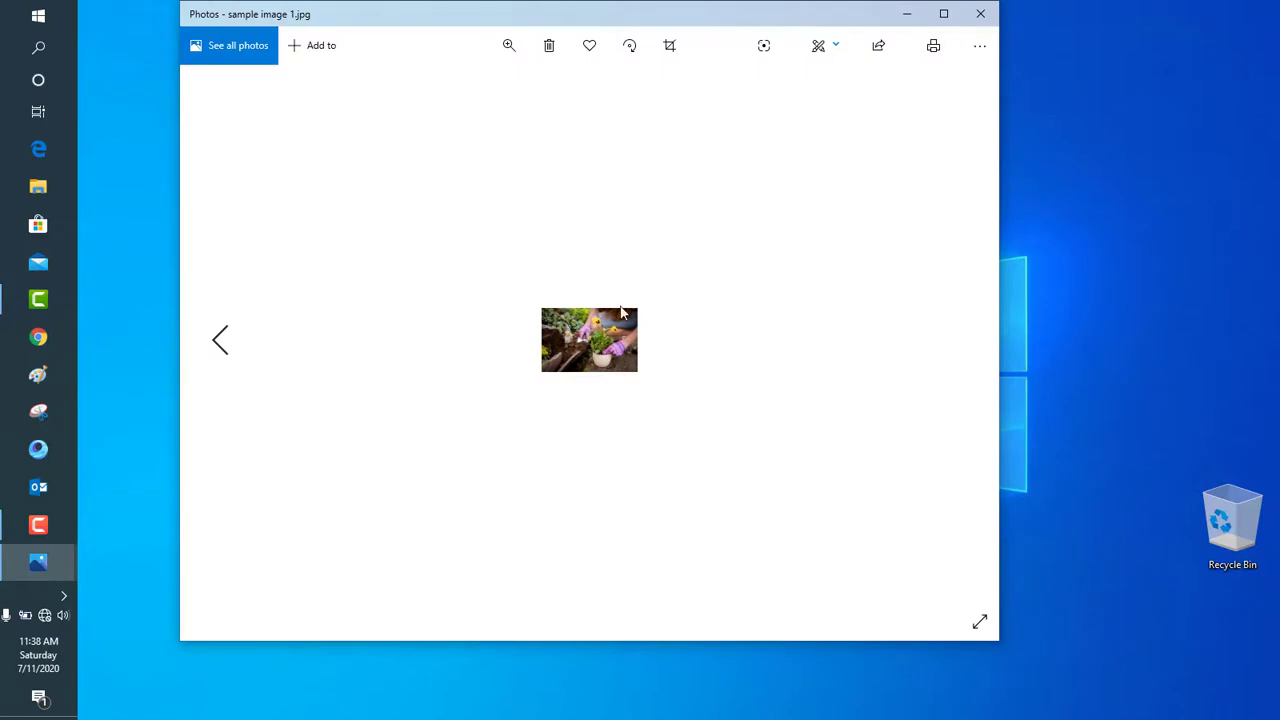
# Check the file size and dimensions of sample image 1 in its file info.
pyautogui.click(977, 45)
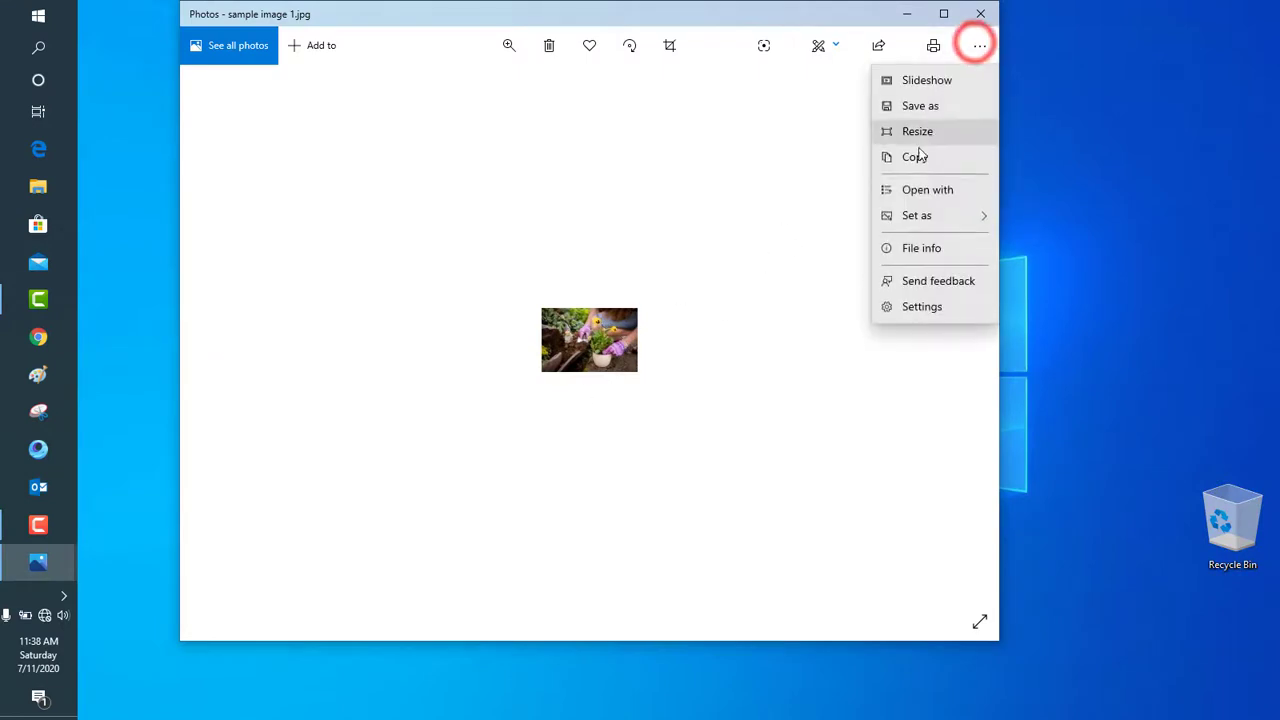
pyautogui.click(920, 247)
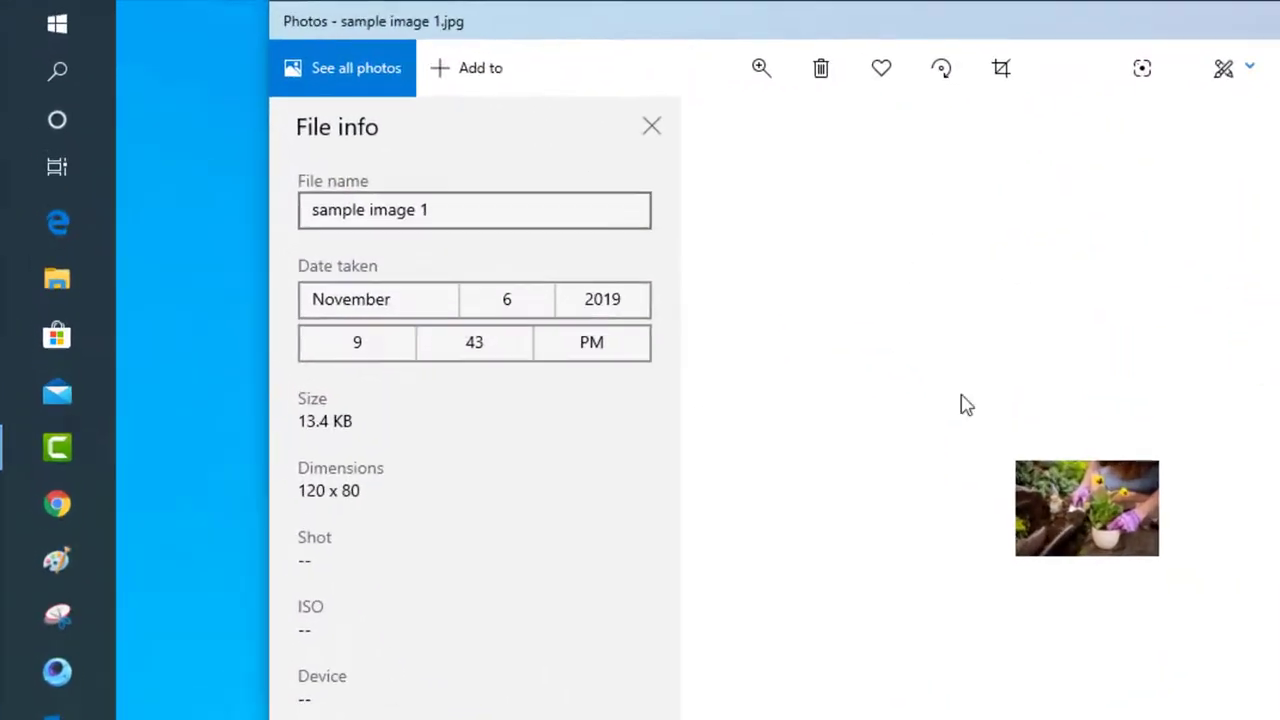
pyautogui.moveTo(371, 421); pyautogui.dragTo(283, 423)
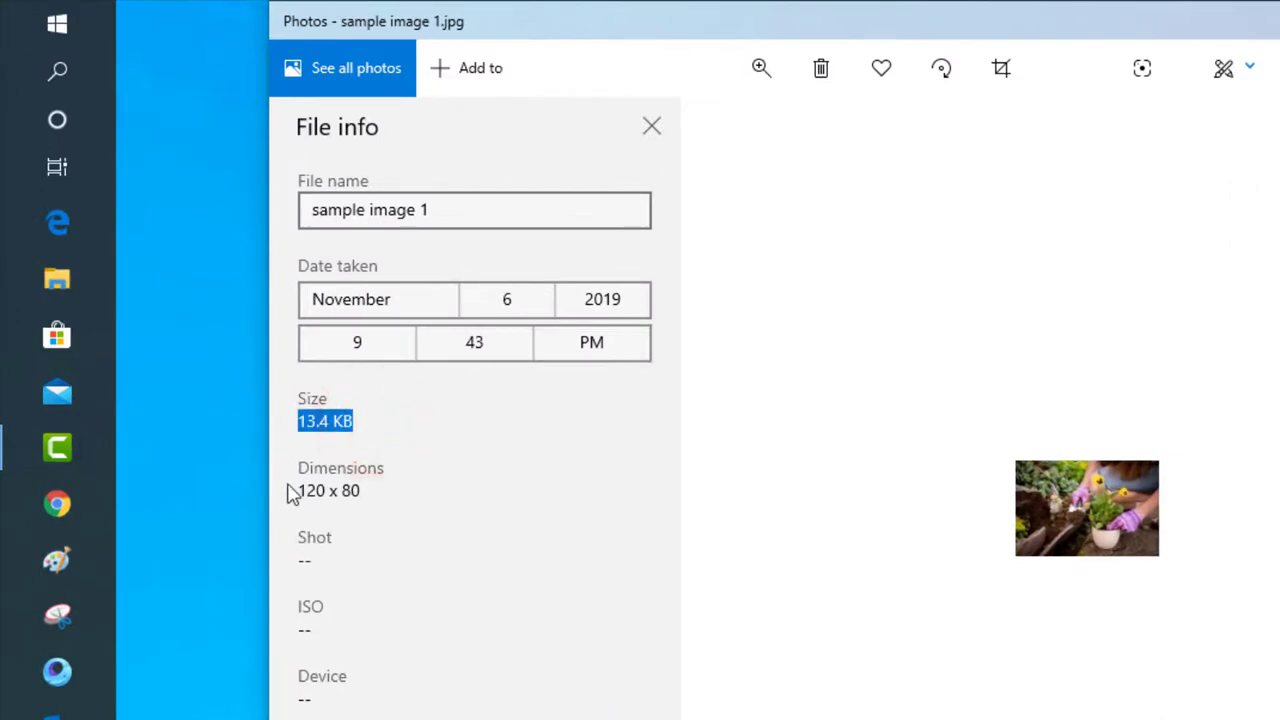
pyautogui.click(369, 494)
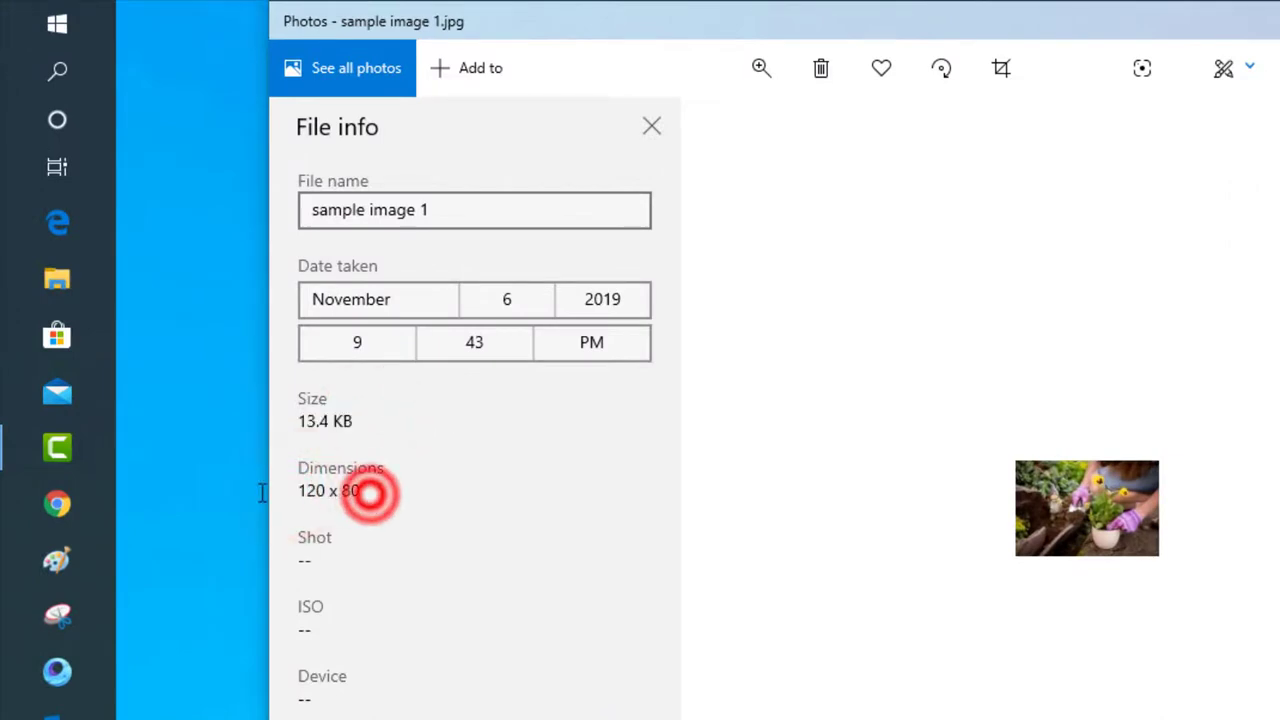
pyautogui.press('Tab')
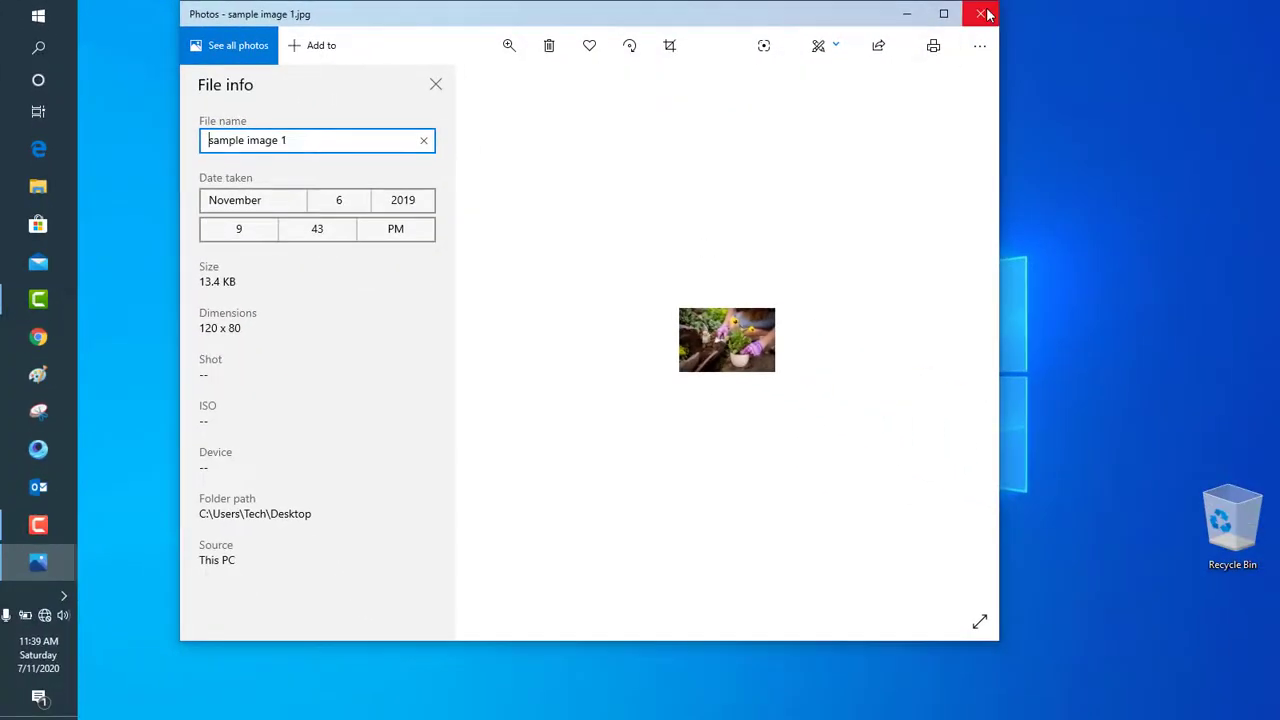
# Close the resized photo and move the sample image 1 file away from the original, near the desktop's upper edge.
pyautogui.click(985, 13)
pyautogui.click(873, 210)
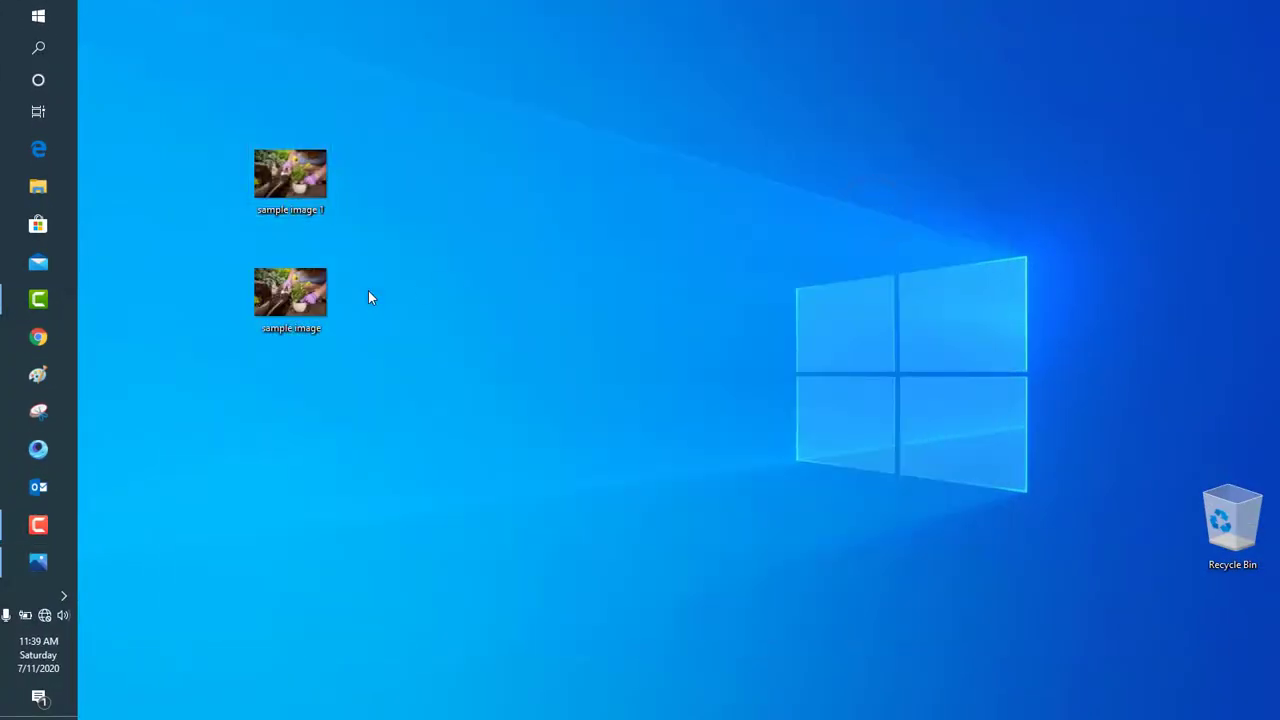
pyautogui.moveTo(296, 194); pyautogui.dragTo(908, 91)
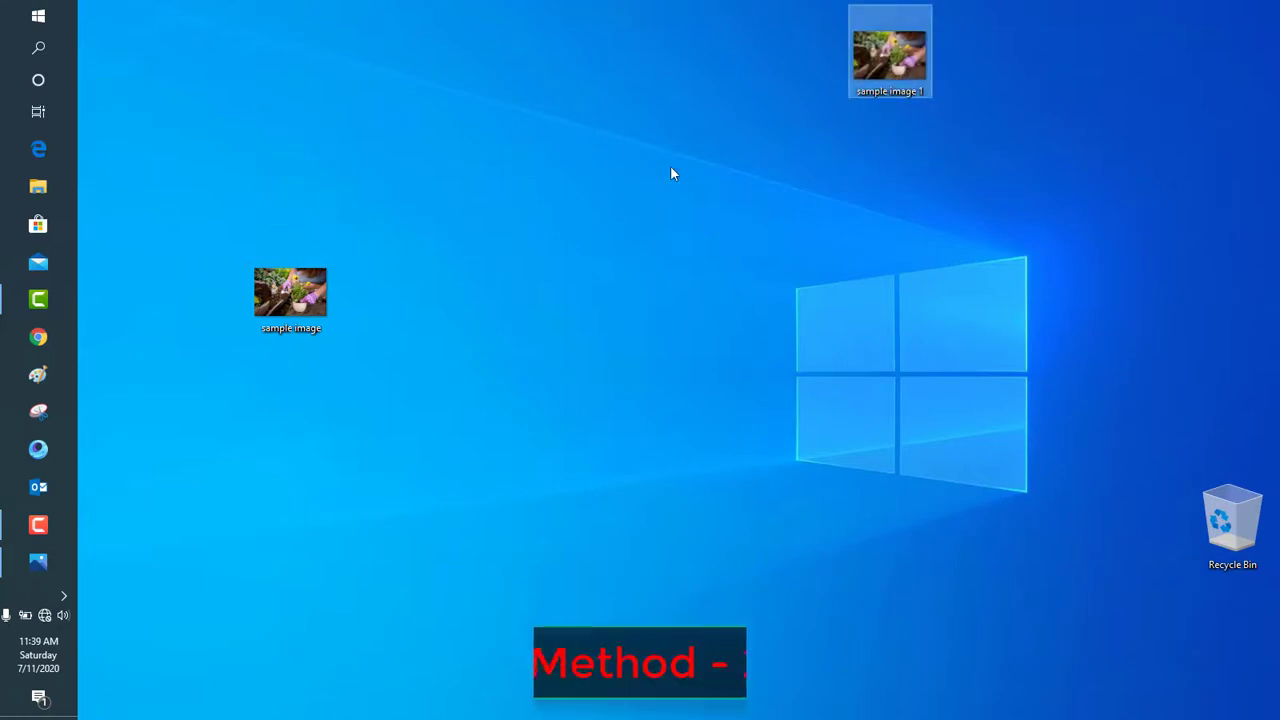
# Open the original sample image from the desktop for editing in Paint and maximize the window.
pyautogui.moveTo(313, 293)
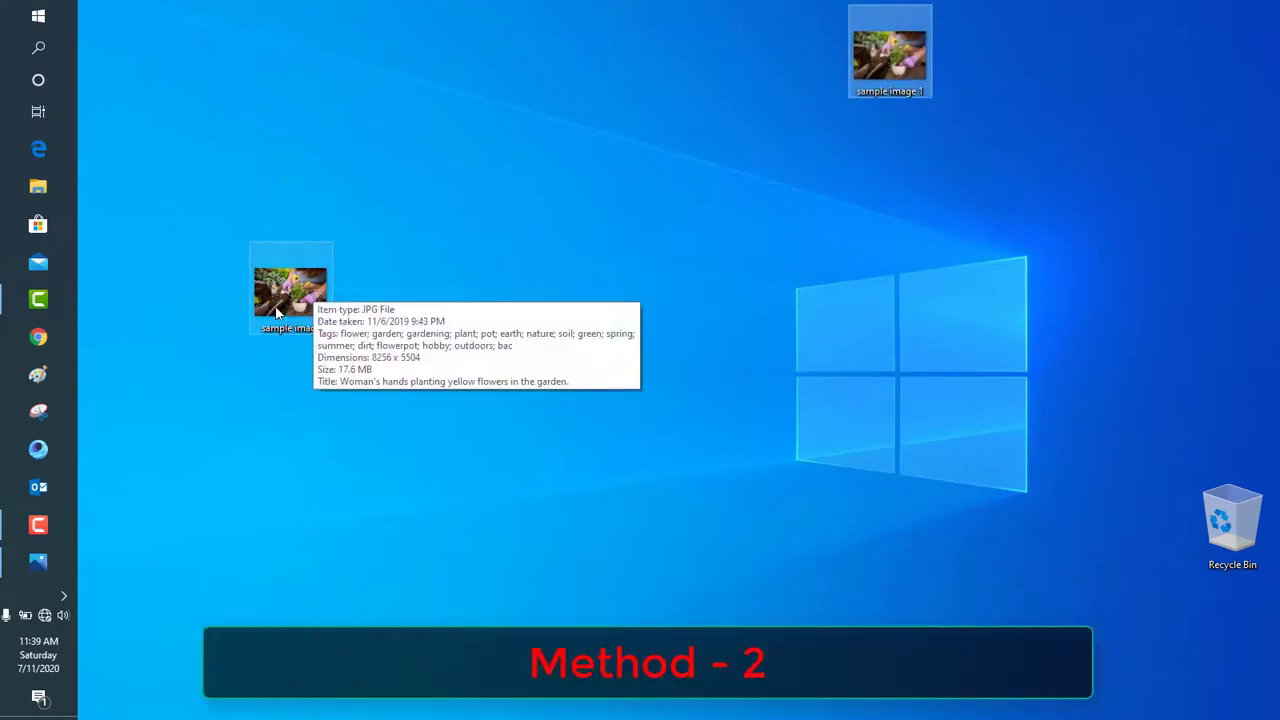
pyautogui.rightClick(278, 313)
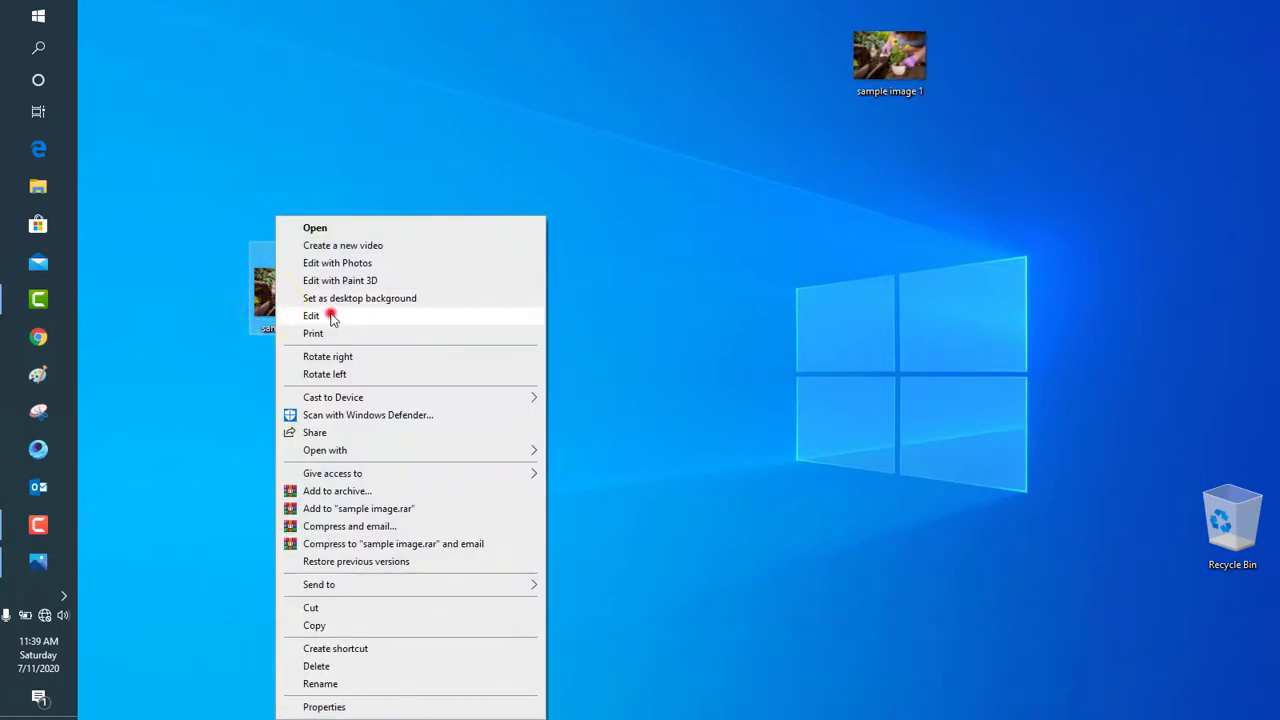
pyautogui.click(311, 316)
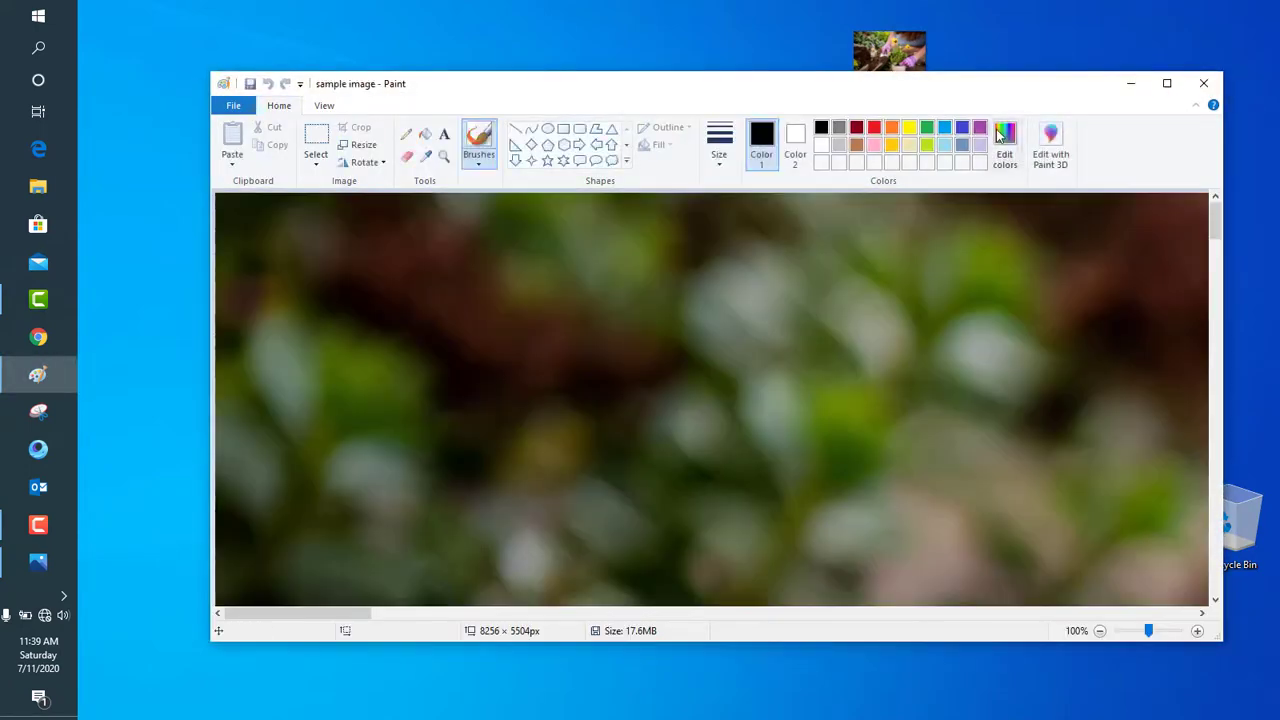
pyautogui.click(1161, 90)
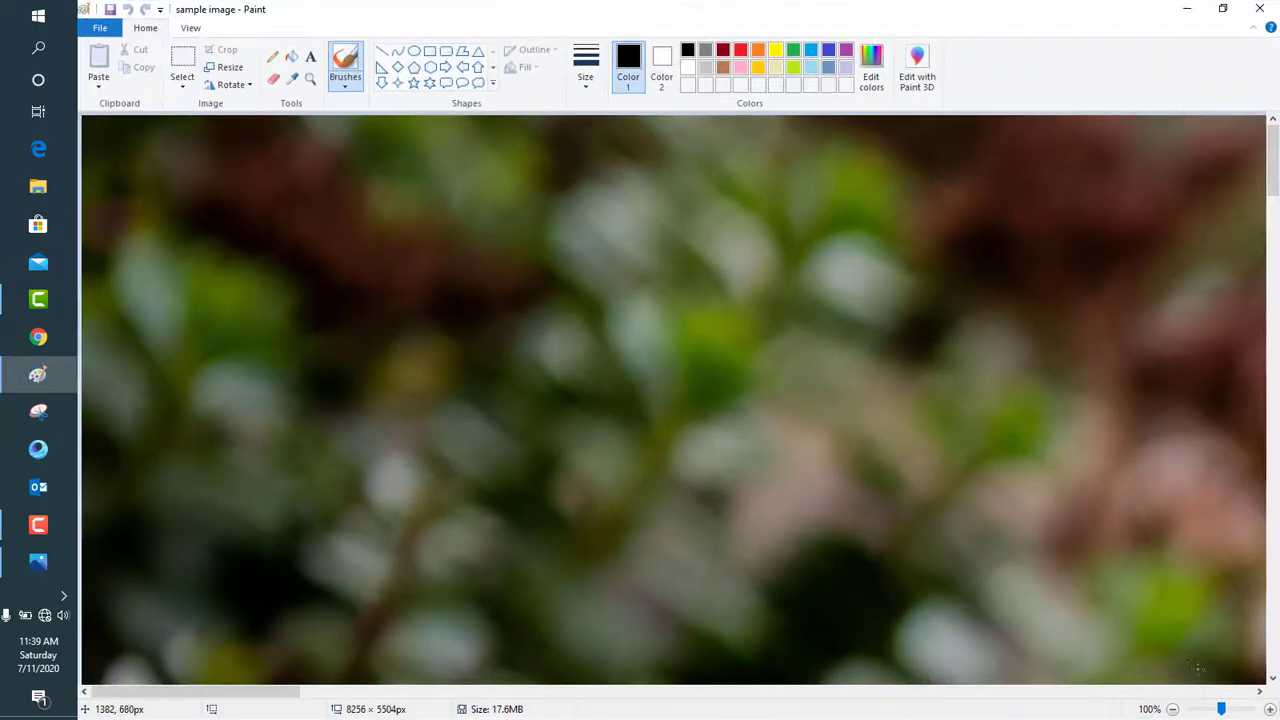
# Resize the picture by pixels to a horizontal size of 250 with the aspect ratio maintained.
pyautogui.moveTo(1221, 710); pyautogui.dragTo(1191, 710)
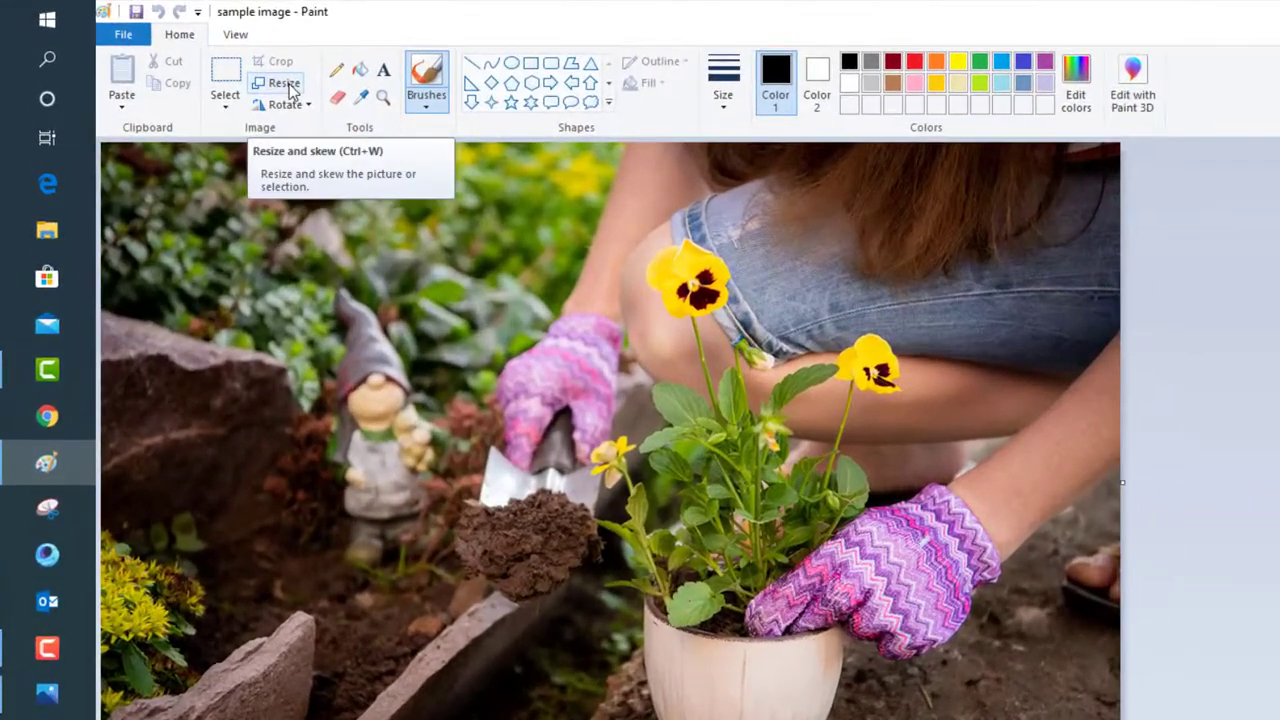
pyautogui.click(233, 70)
pyautogui.moveTo(288, 90); pyautogui.dragTo(404, 198)
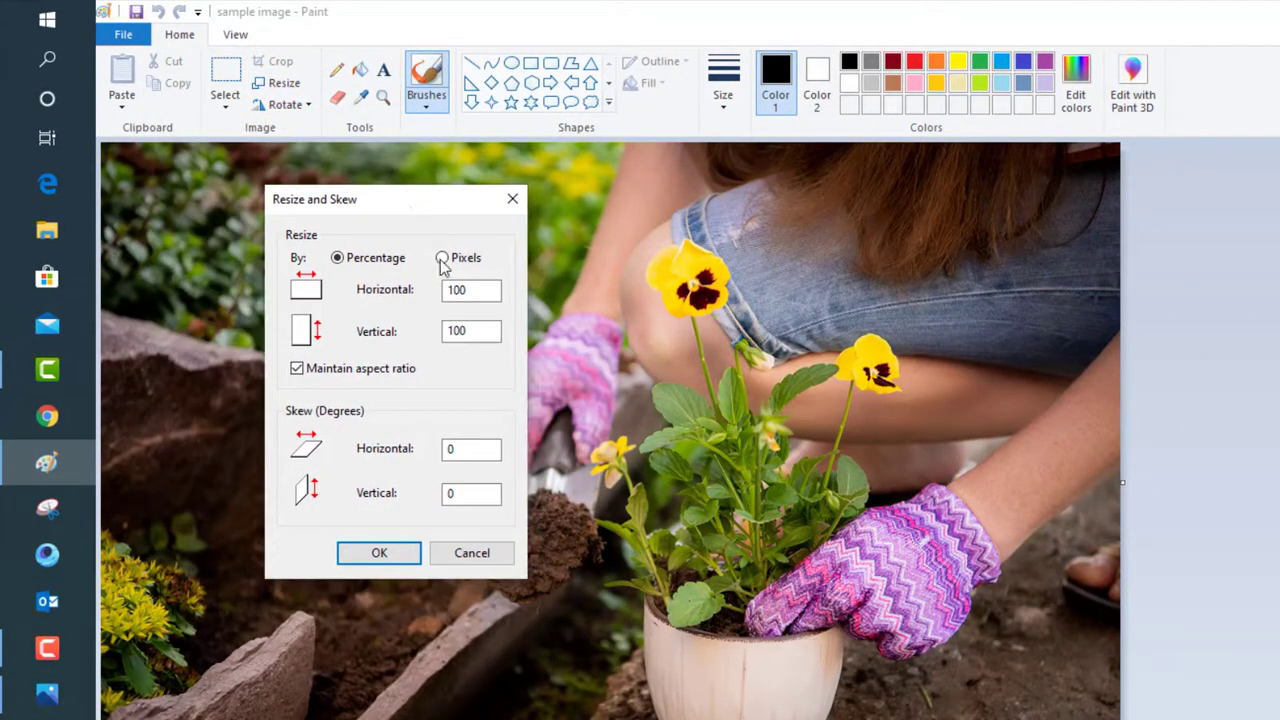
pyautogui.click(466, 289)
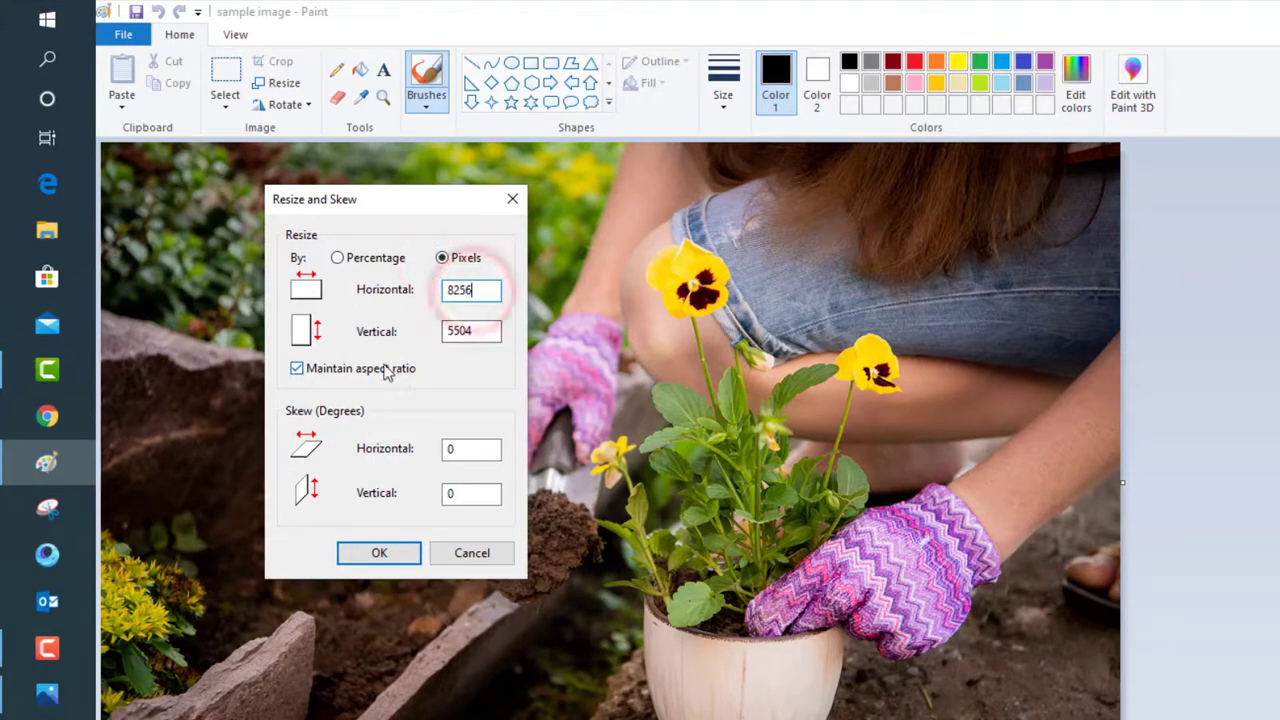
pyautogui.click(325, 370)
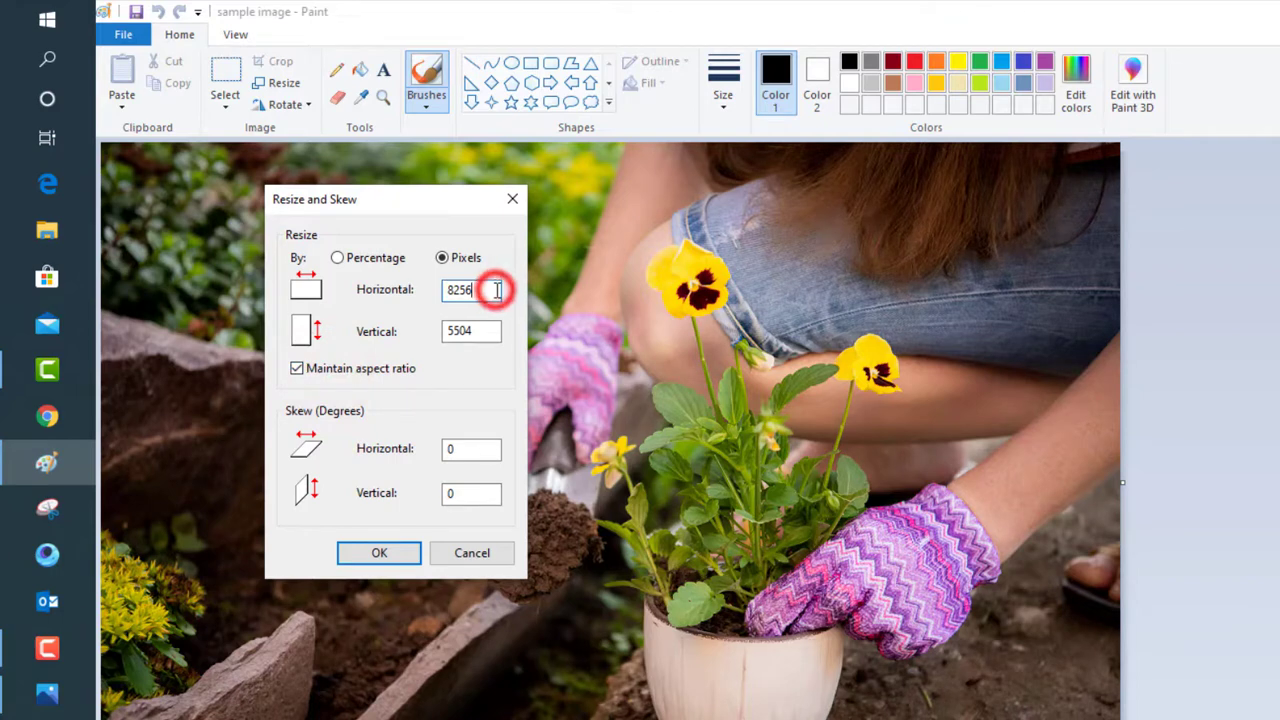
pyautogui.press('BackSpace')
pyautogui.press('BackSpace')
pyautogui.press('BackSpace')
pyautogui.press('BackSpace')
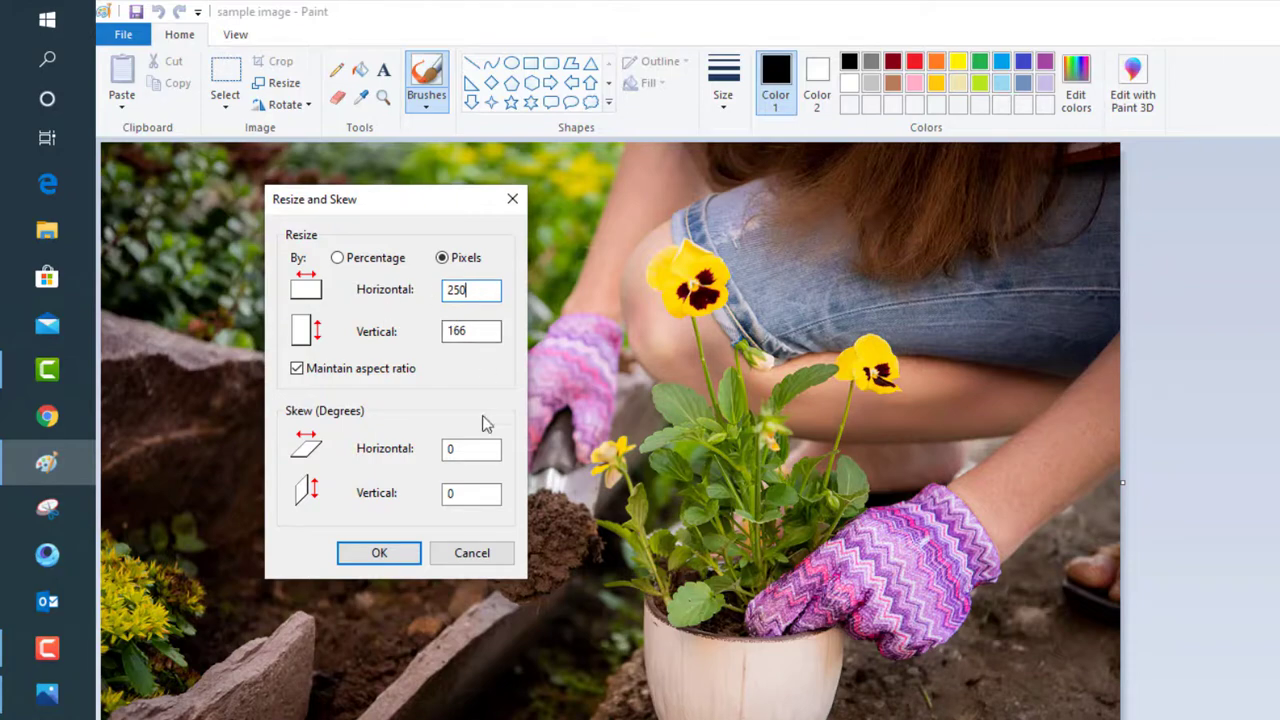
pyautogui.click(393, 555)
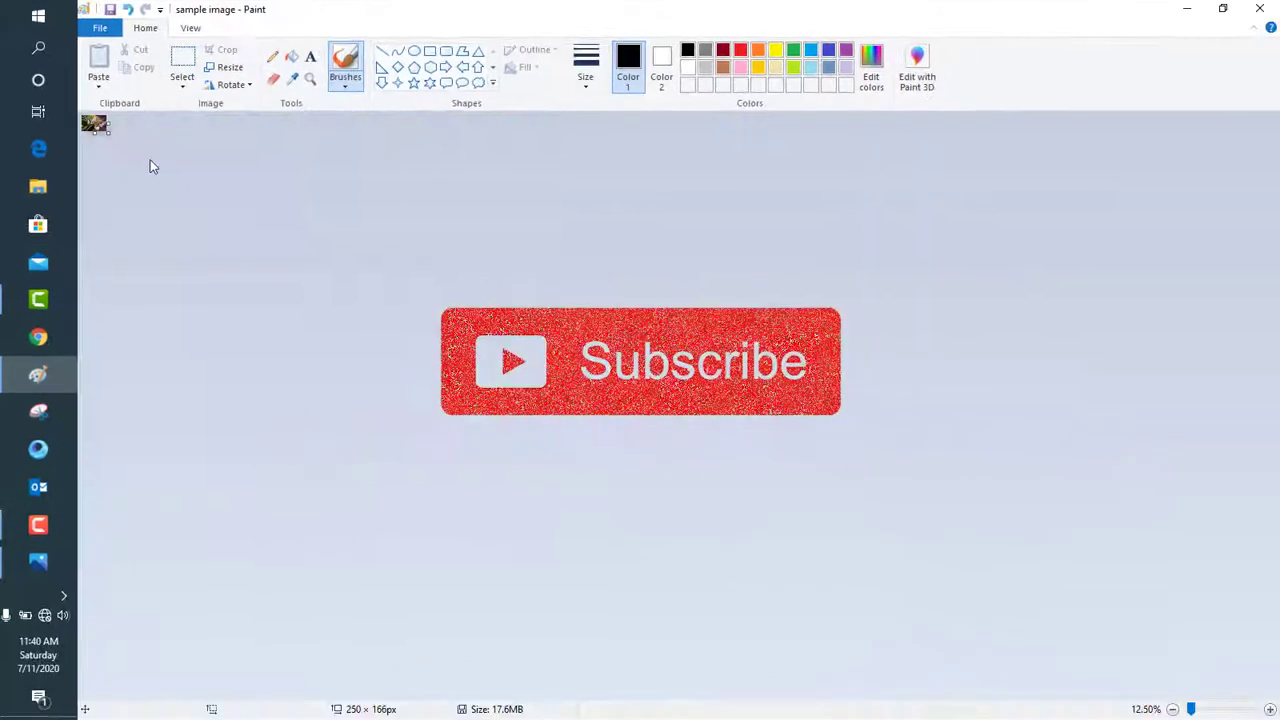
# Save the resized picture to the desktop as a JPEG named sample image 2.
pyautogui.moveTo(1195, 709); pyautogui.dragTo(1230, 712)
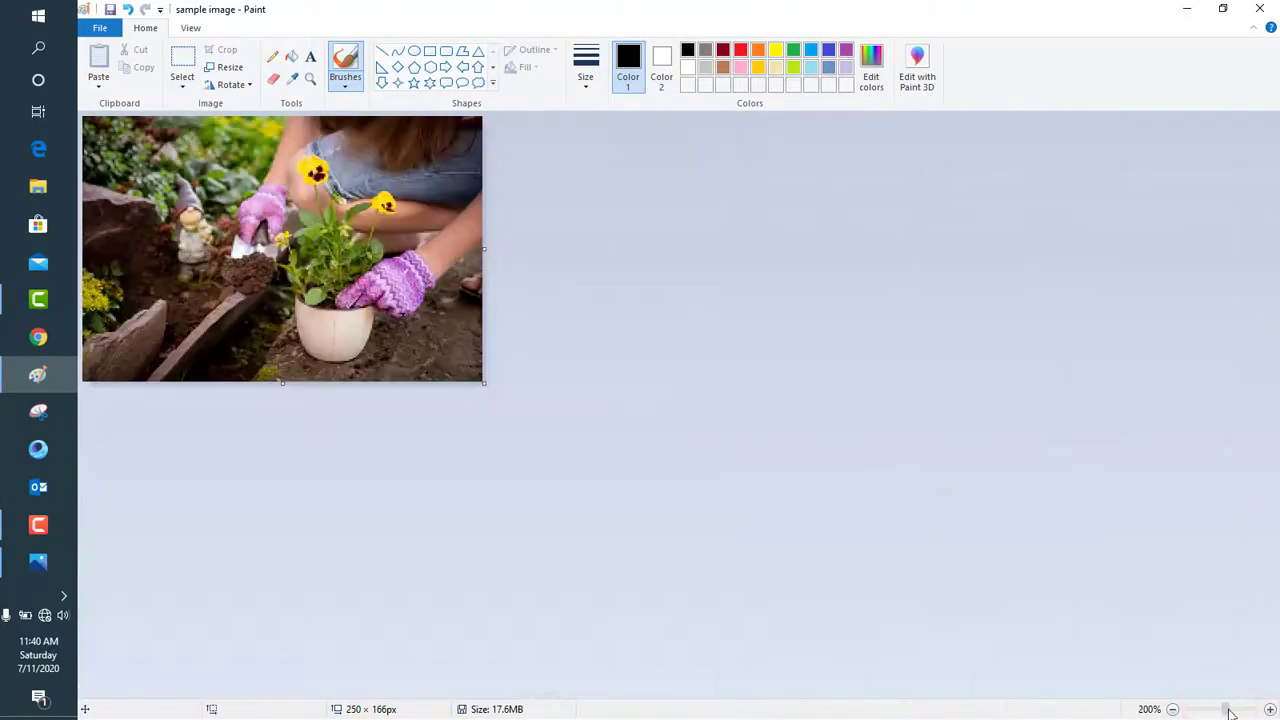
pyautogui.click(99, 29)
pyautogui.moveTo(150, 163)
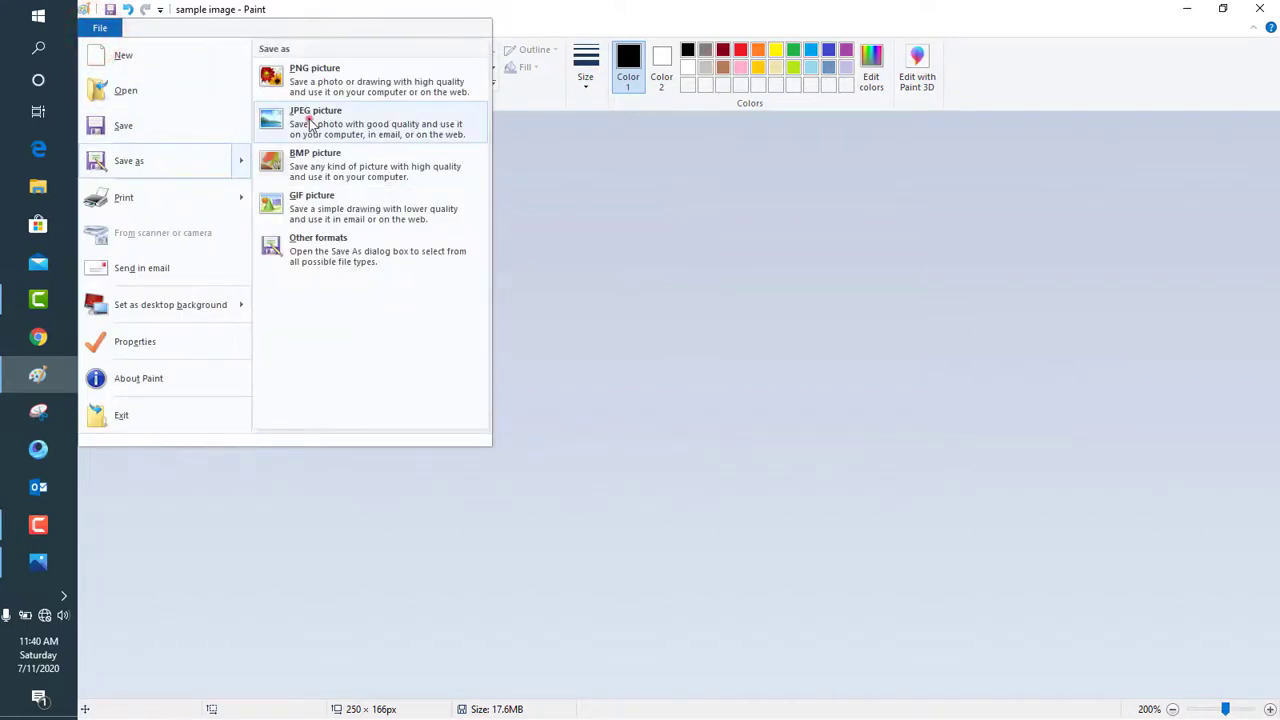
pyautogui.click(310, 121)
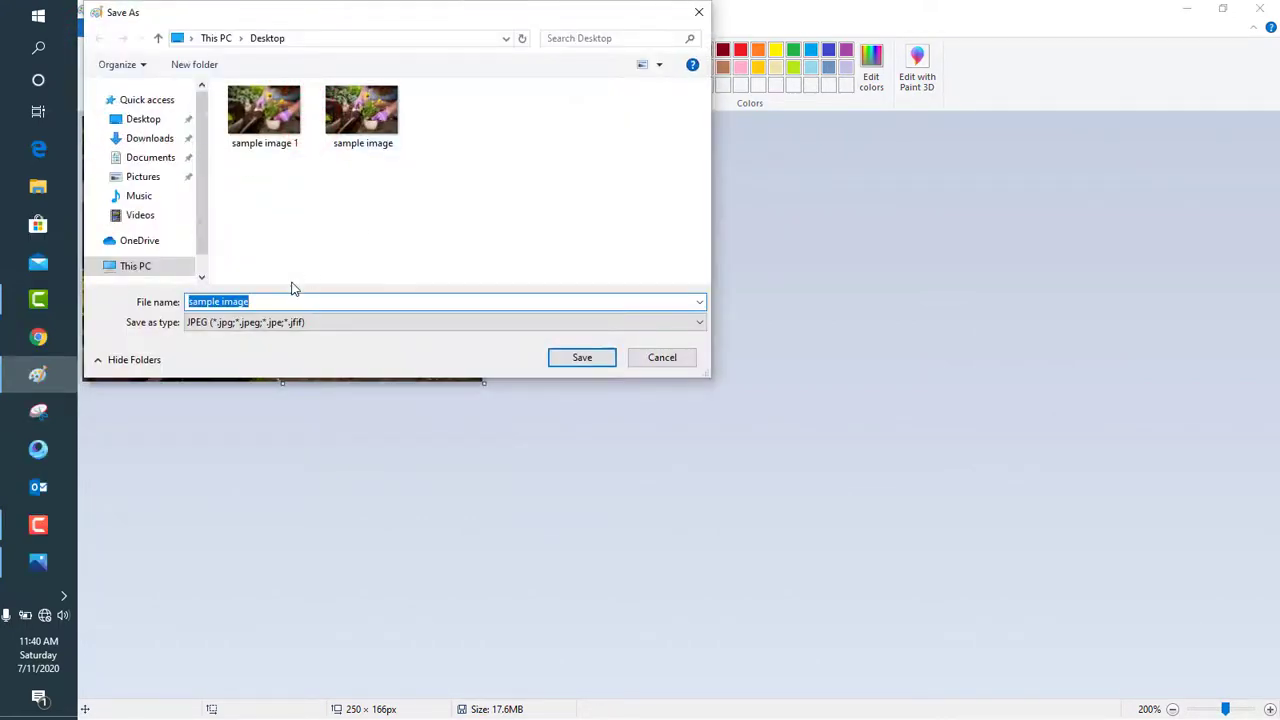
pyautogui.write('2')
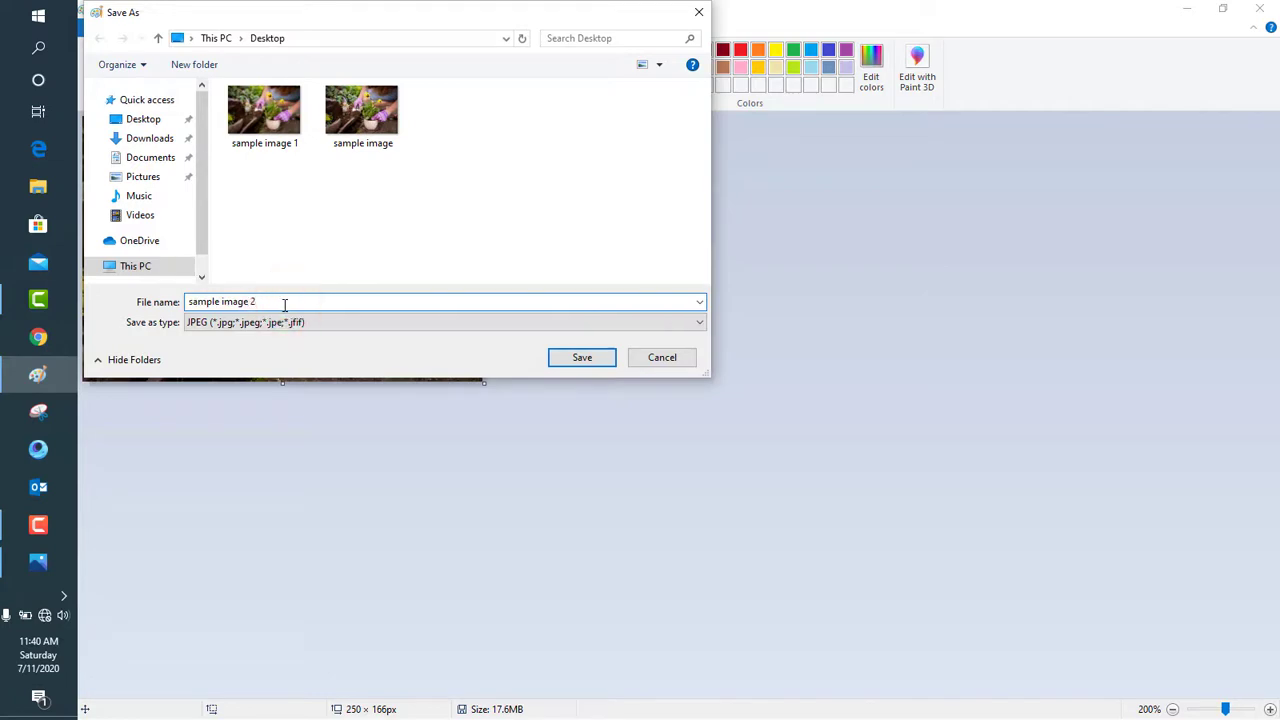
pyautogui.press('Return')
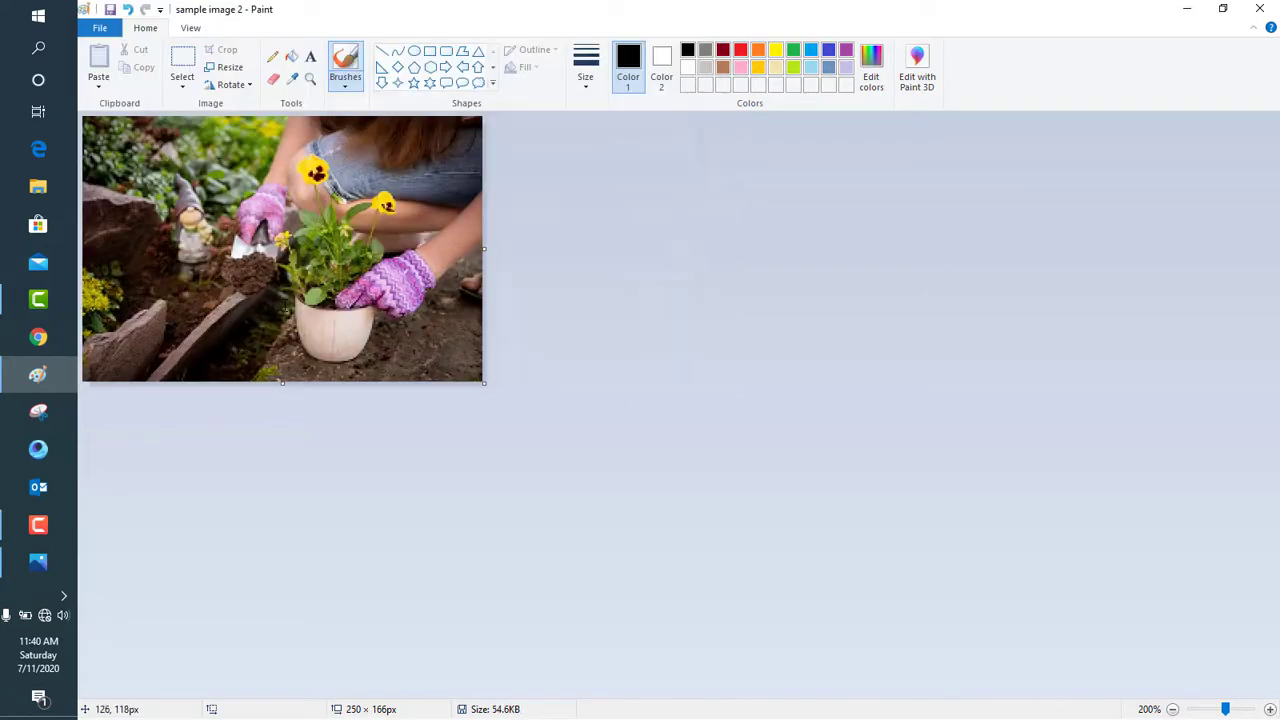
# Close Paint and move the sample image 2 file directly below sample image 1 on the desktop.
pyautogui.click(1259, 9)
pyautogui.click(1000, 157)
pyautogui.moveTo(140, 75)
pyautogui.mouseDown()
pyautogui.moveTo(742, 195)
pyautogui.moveTo(923, 176)
pyautogui.mouseUp()
# Open sample image 2 in Photos, check its file size and dimensions in the file info, and close it.
pyautogui.doubleClick(910, 177)
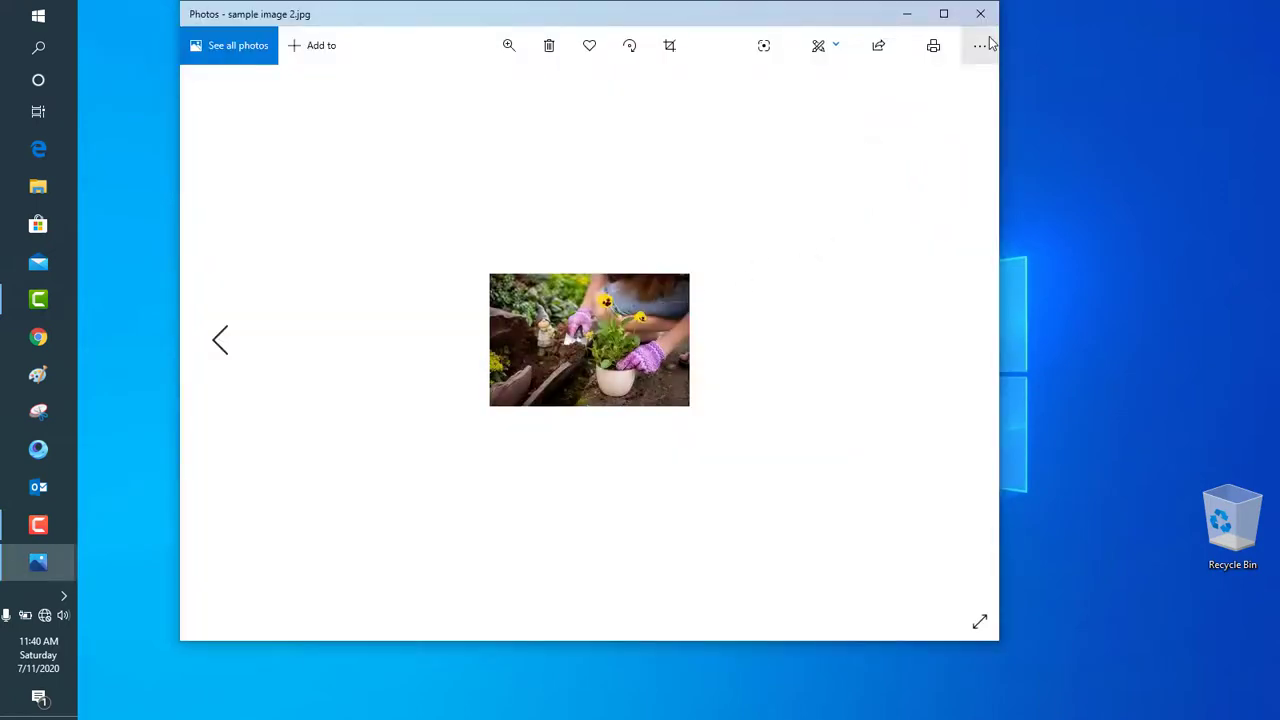
pyautogui.click(982, 45)
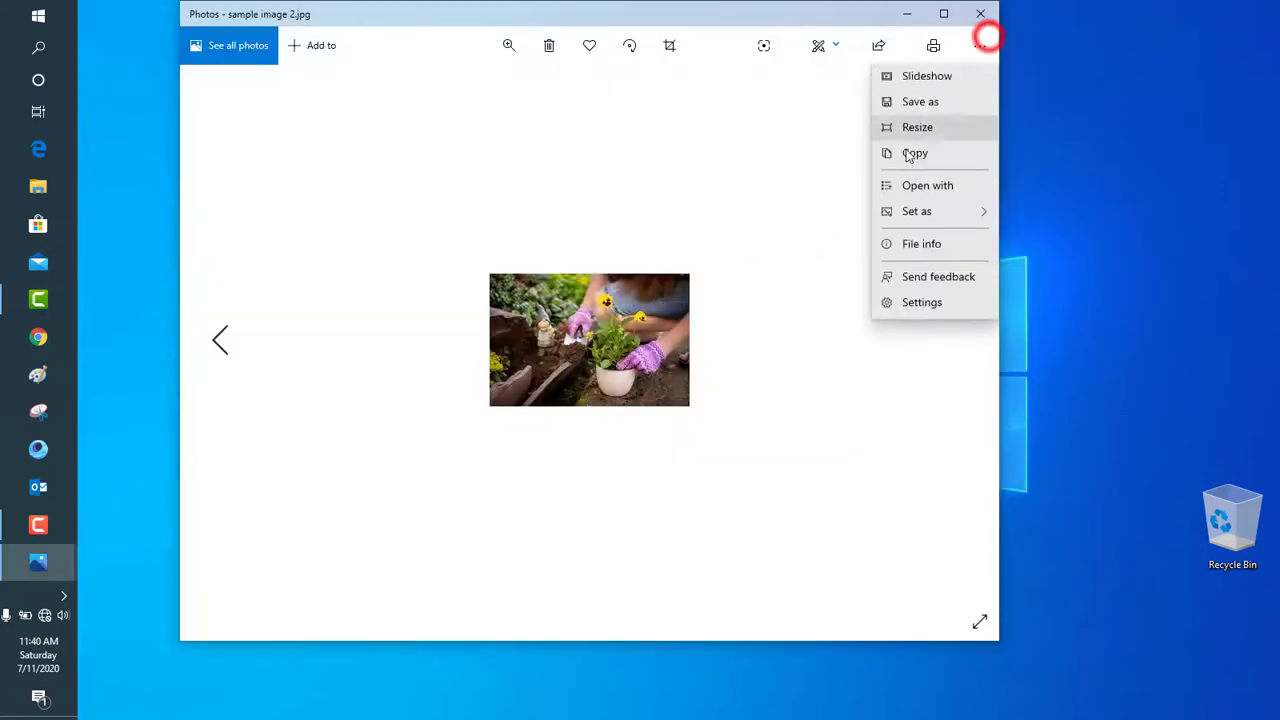
pyautogui.click(922, 247)
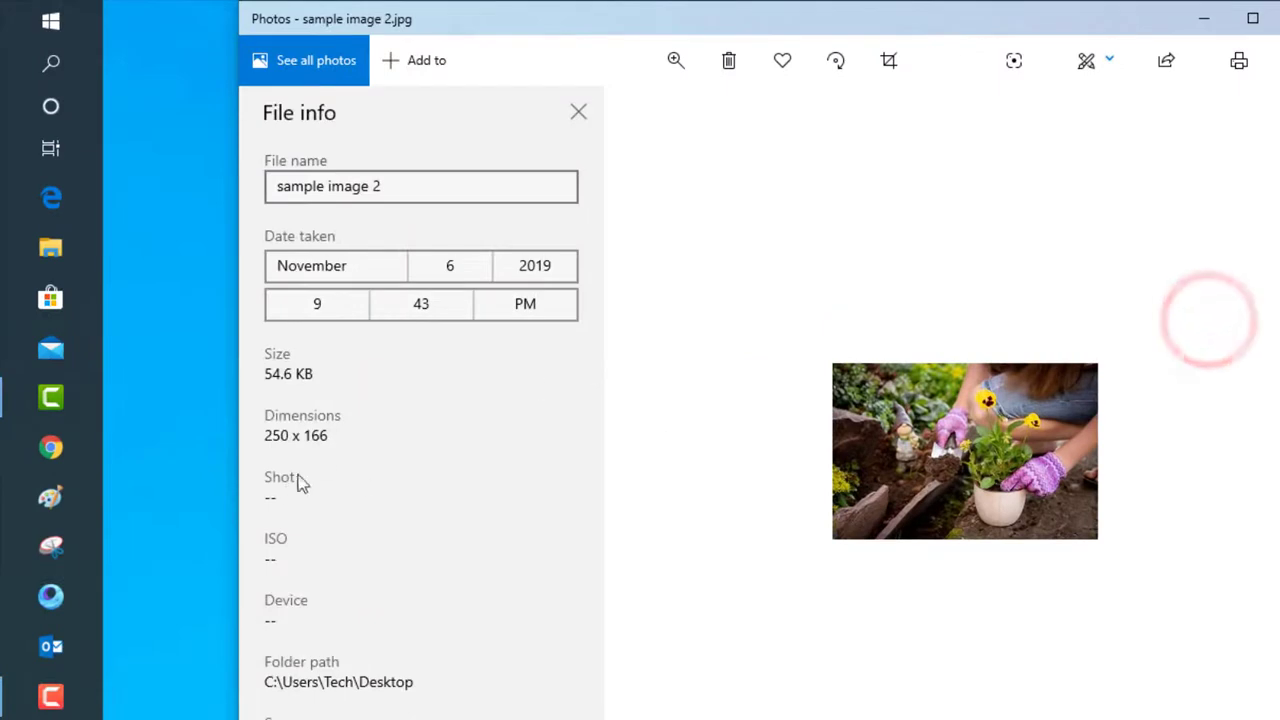
pyautogui.tripleClick(313, 375)
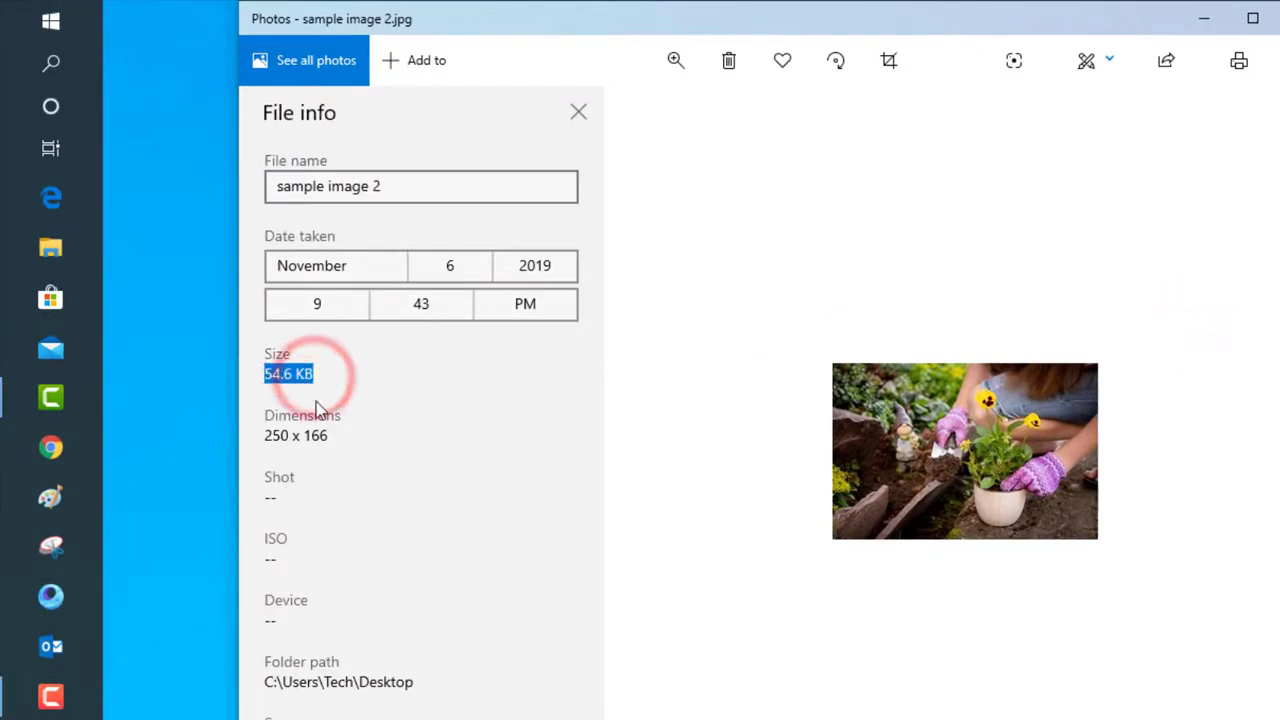
pyautogui.moveTo(285, 436); pyautogui.dragTo(264, 436)
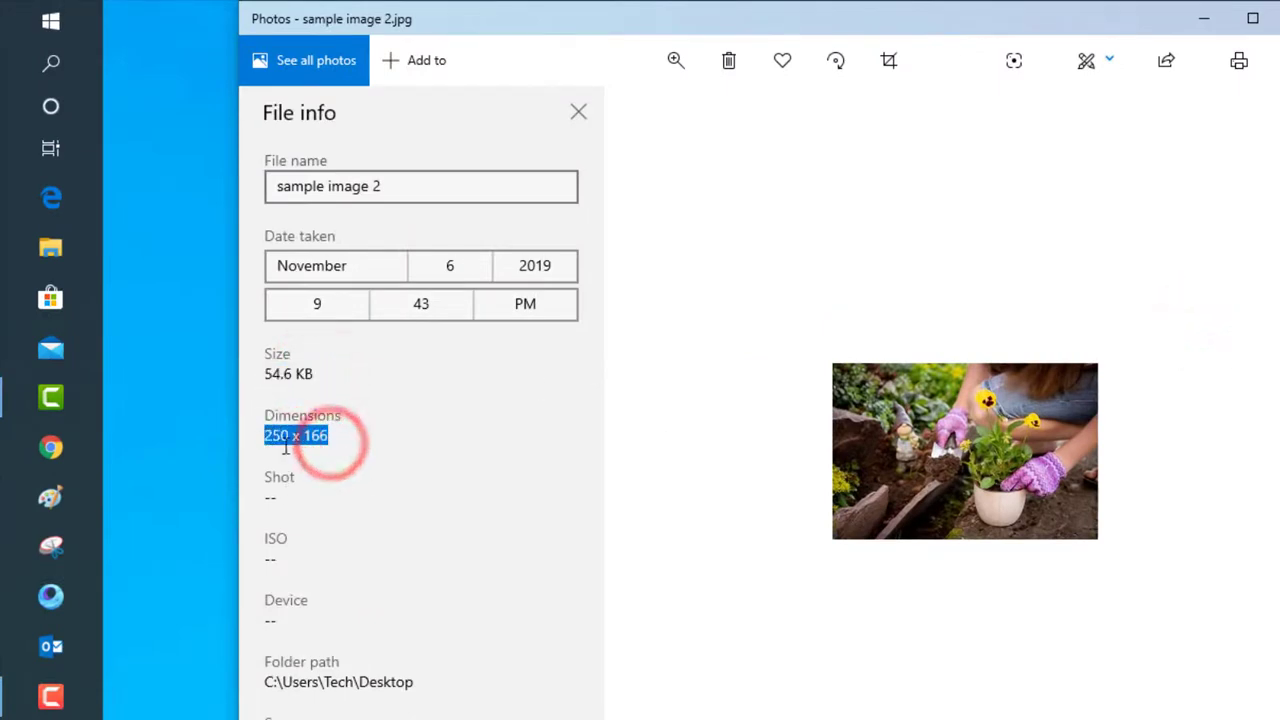
pyautogui.click(362, 468)
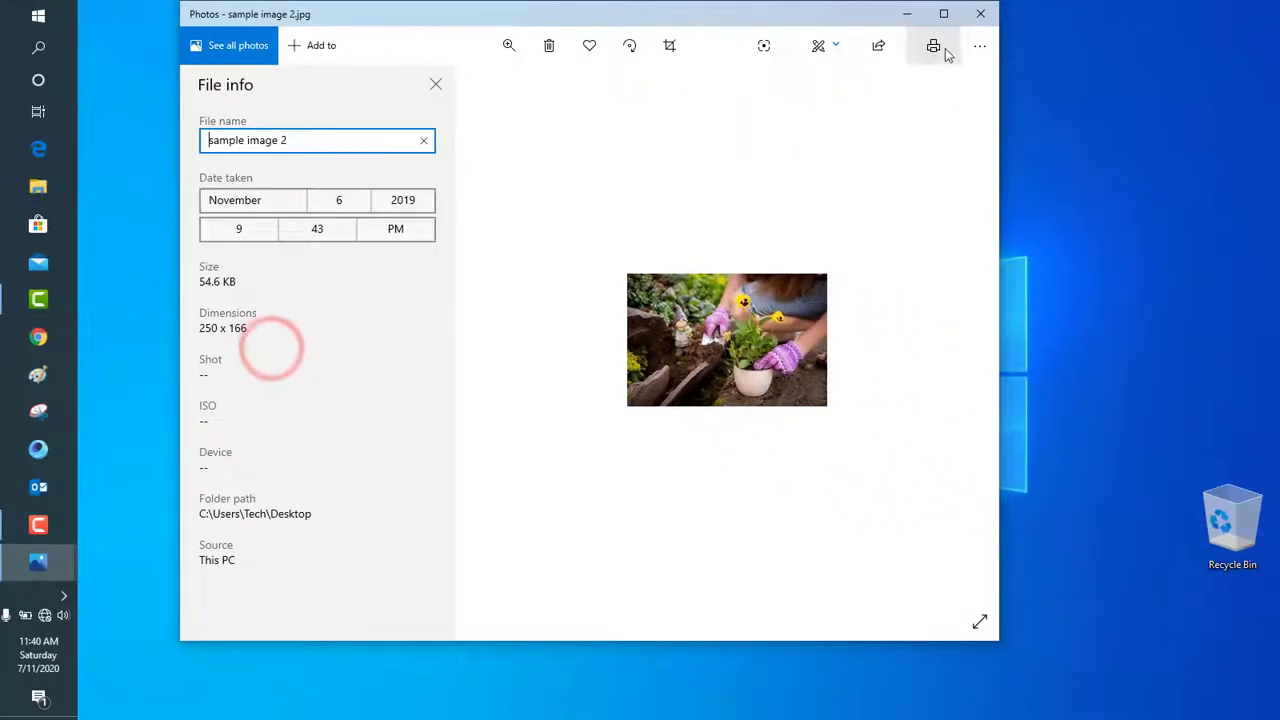
pyautogui.click(980, 14)
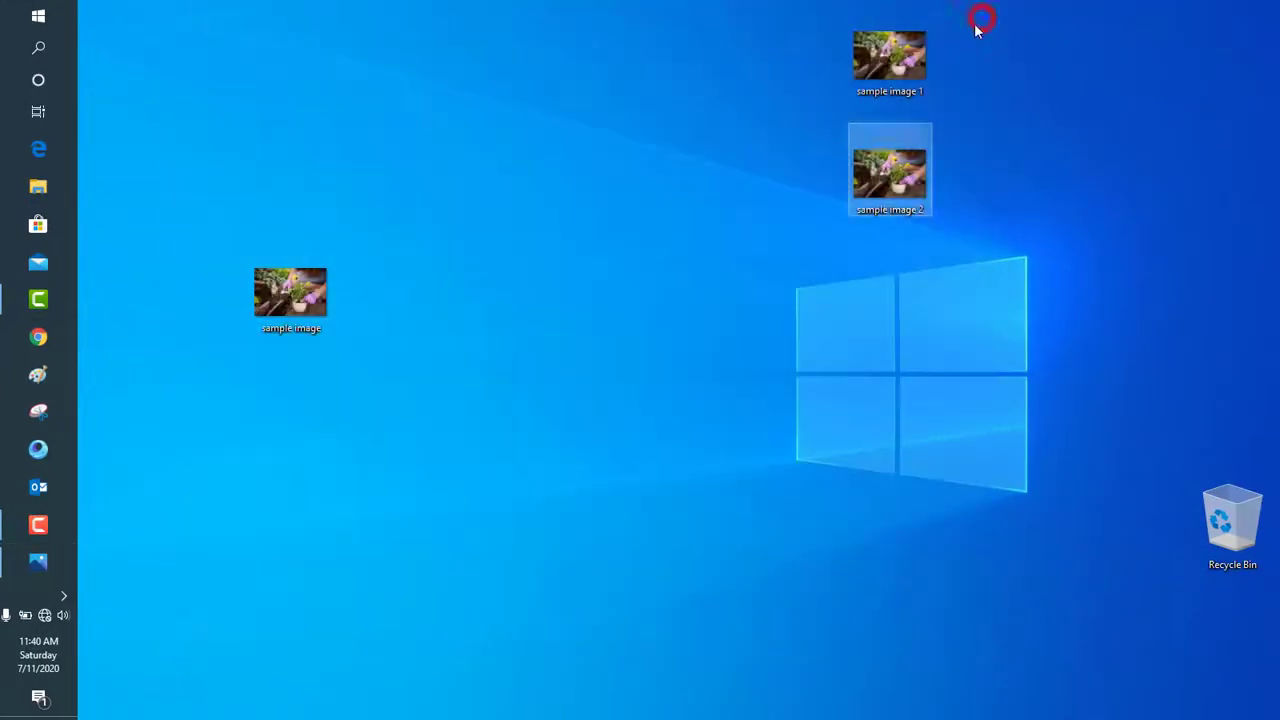
pyautogui.click(726, 203)
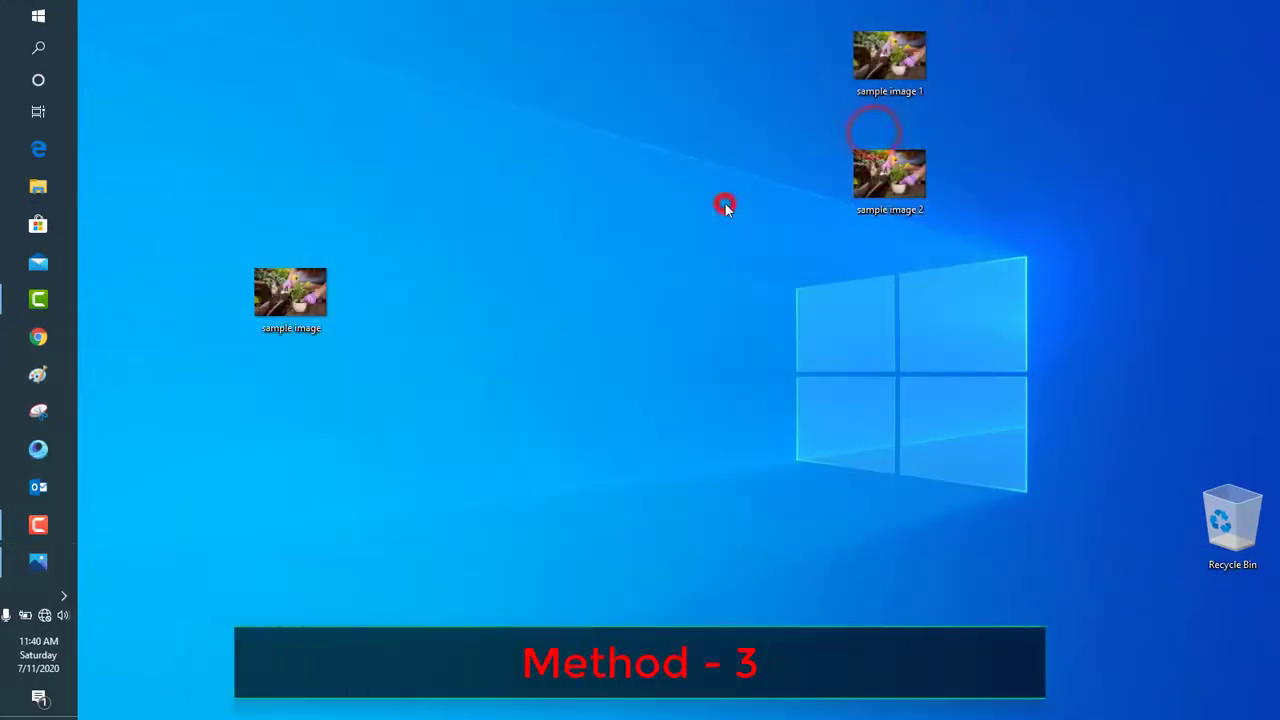
# Switch to Google Chrome and go to tinyjpg.com.
pyautogui.click(55, 336)
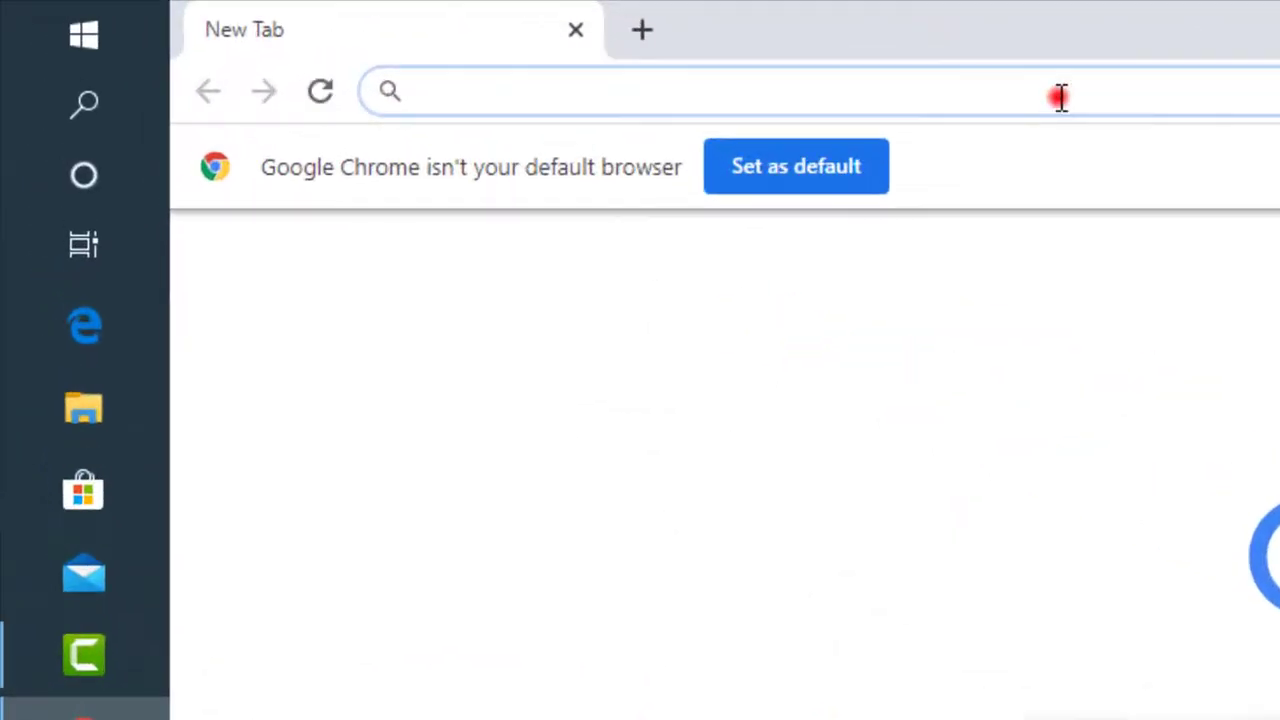
pyautogui.click(1061, 97)
pyautogui.write('tiny')
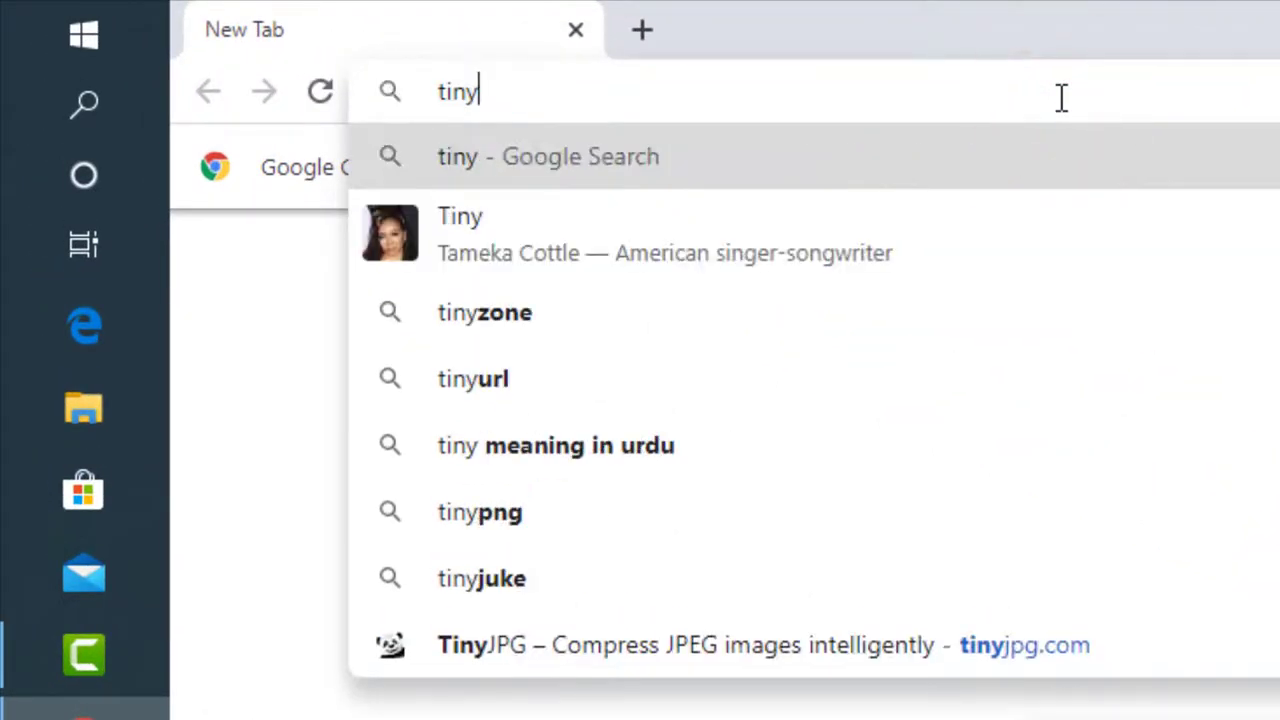
pyautogui.write('jog')
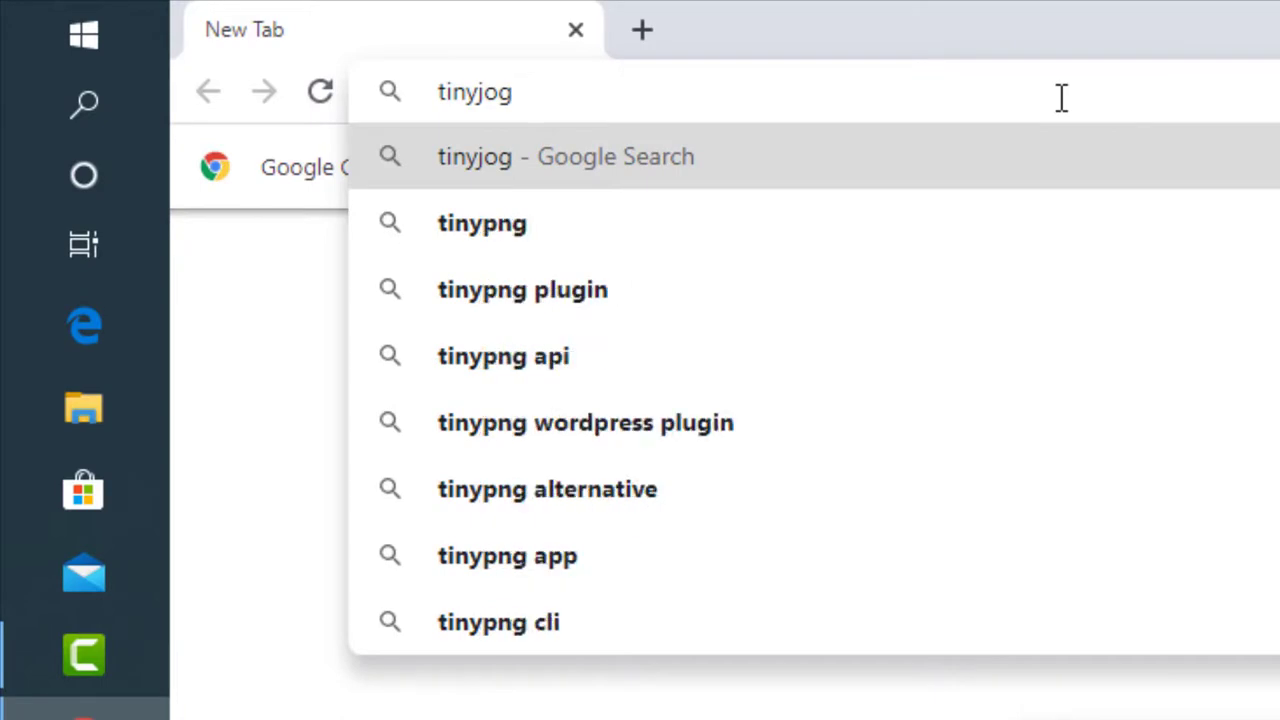
pyautogui.press('BackSpace')
pyautogui.press('BackSpace')
pyautogui.write('pg')
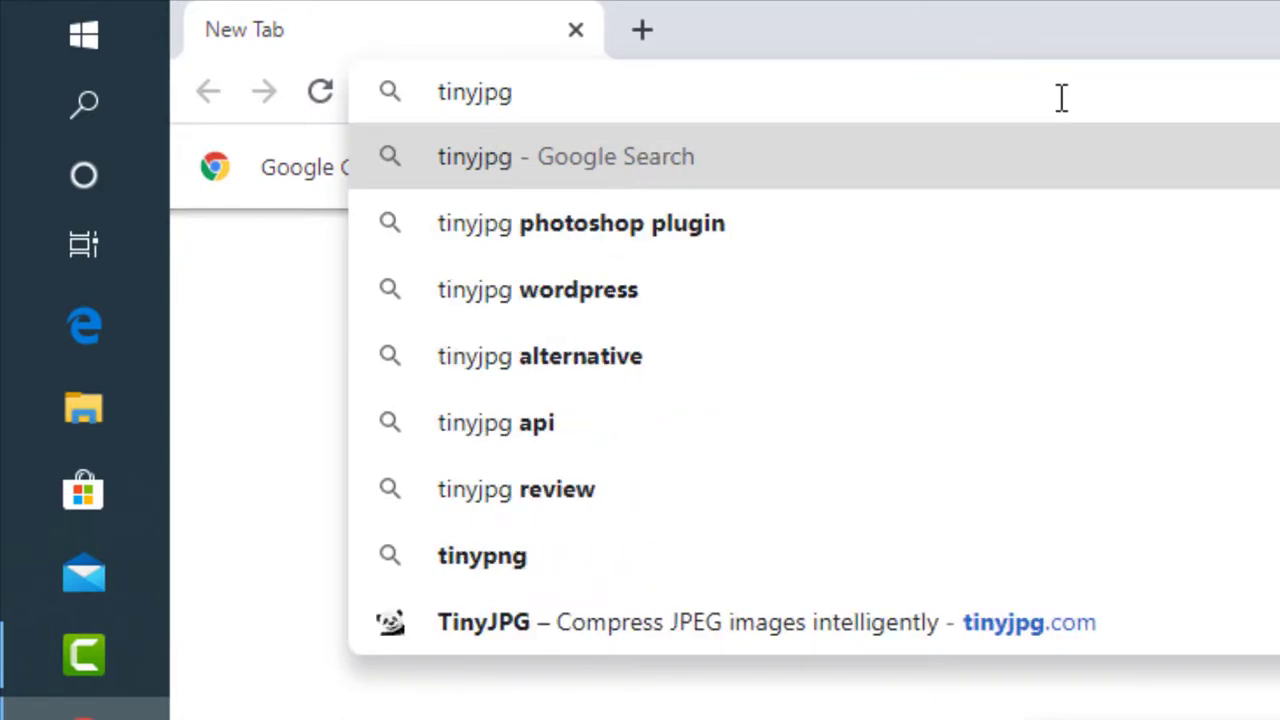
pyautogui.write('.com')
pyautogui.press('Return')
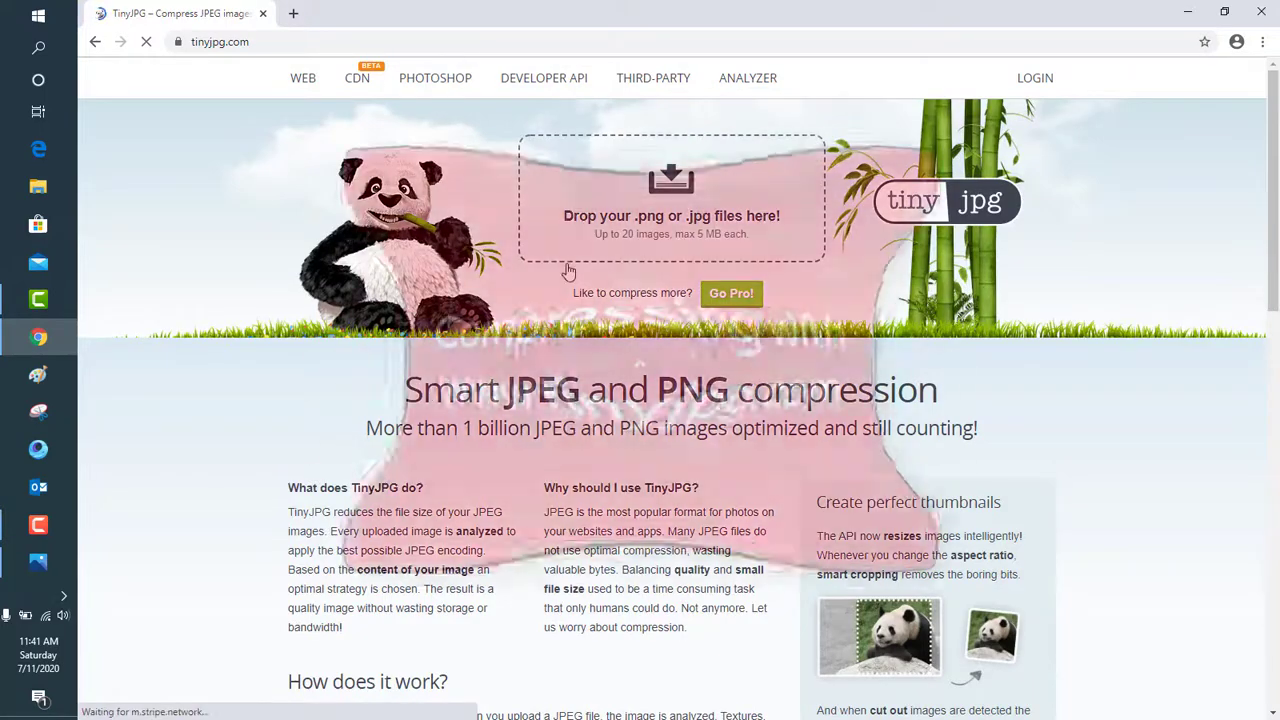
# Try to upload the original sample image from the desktop to TinyJPG for compression.
pyautogui.moveTo(1270, 240)
pyautogui.mouseDown()
pyautogui.moveTo(1277, 626)
pyautogui.moveTo(1277, 230)
pyautogui.mouseUp()
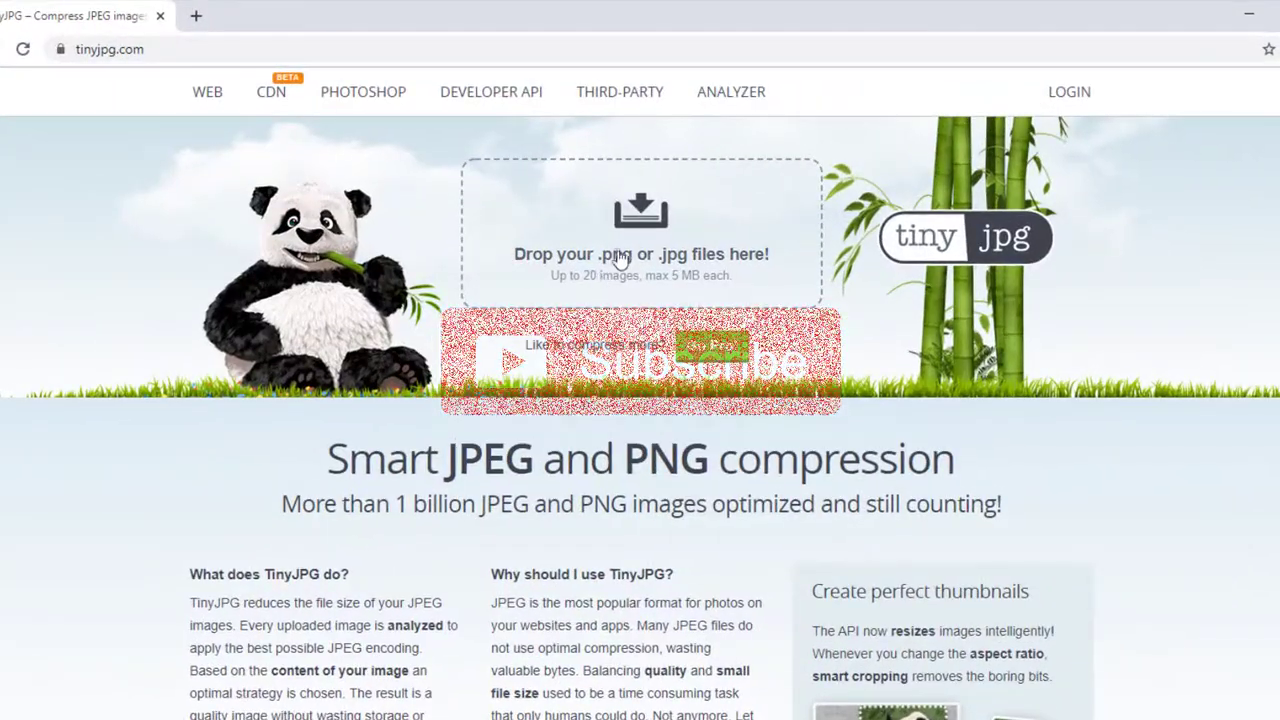
pyautogui.click(620, 248)
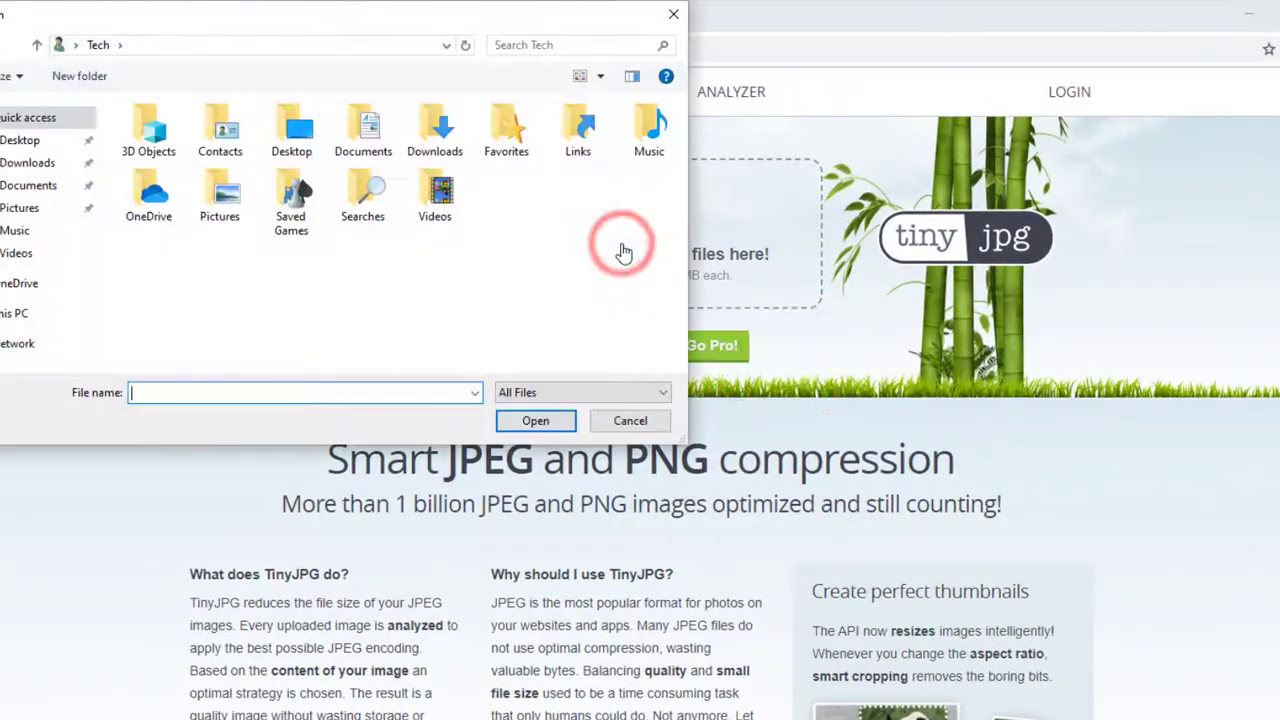
pyautogui.click(22, 140)
pyautogui.click(415, 178)
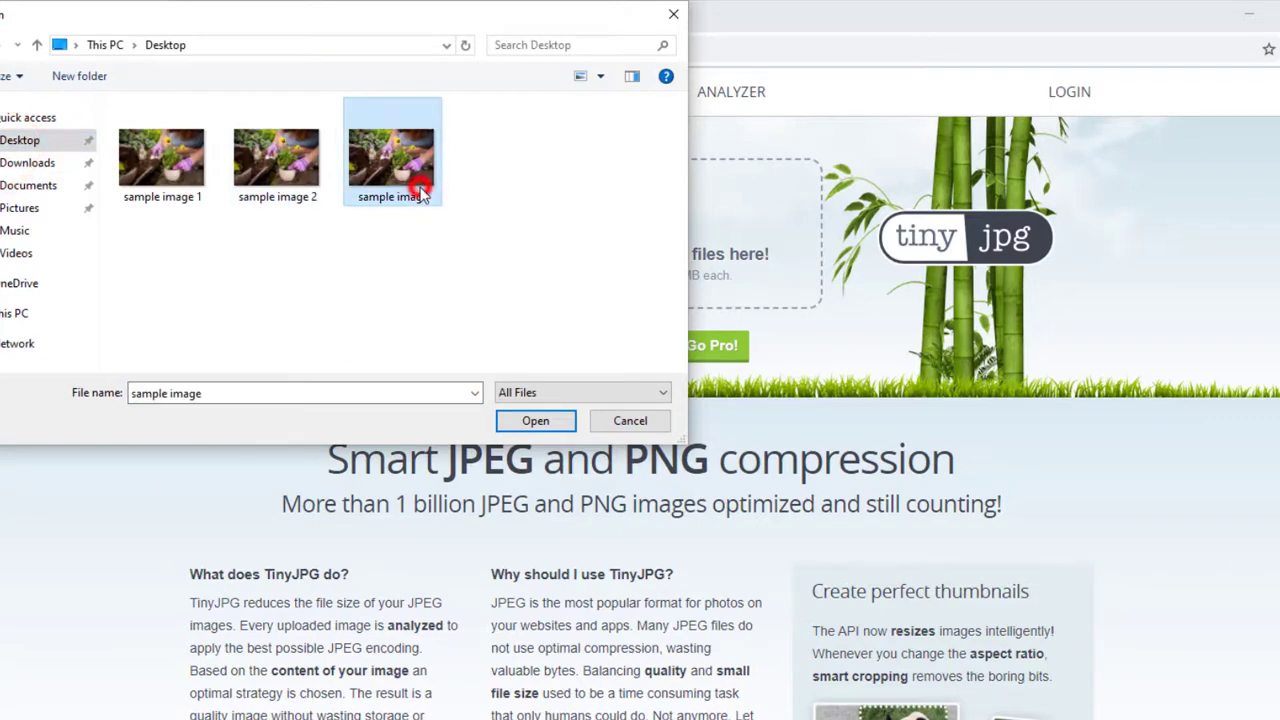
pyautogui.click(536, 421)
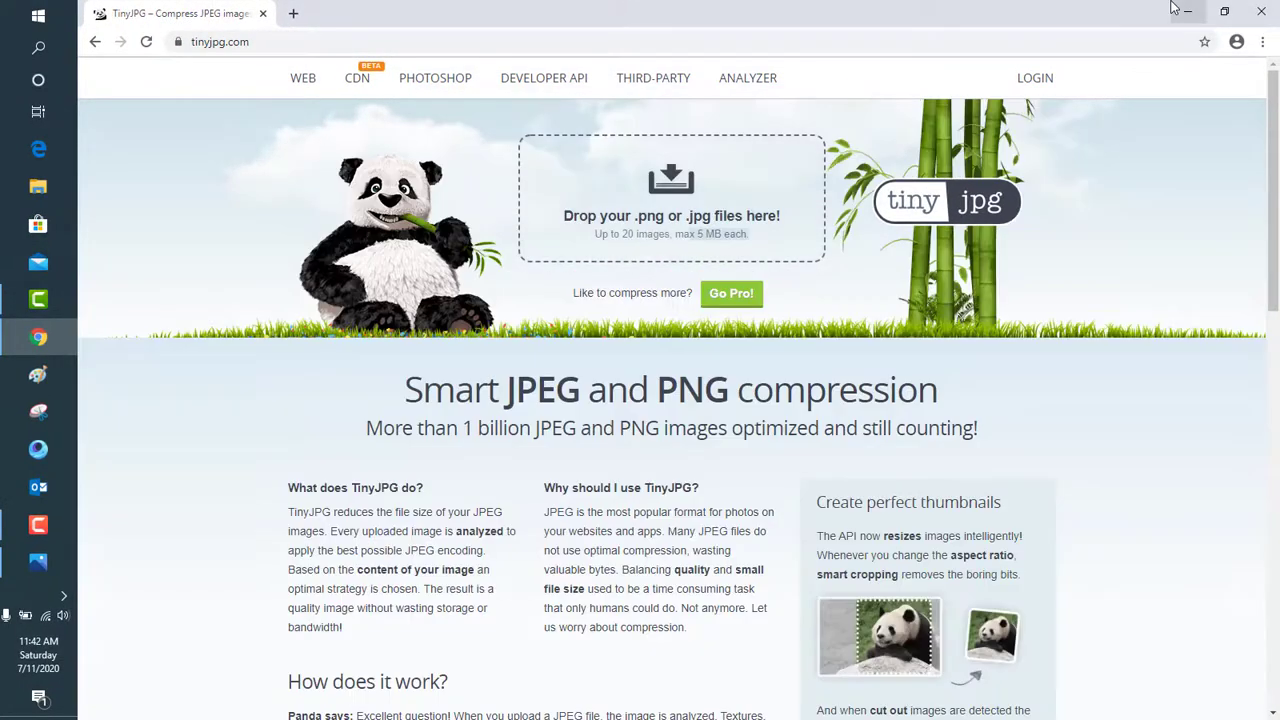
# Minimize the browser and close the Photos window that still shows the original sample image.
pyautogui.click(1193, 10)
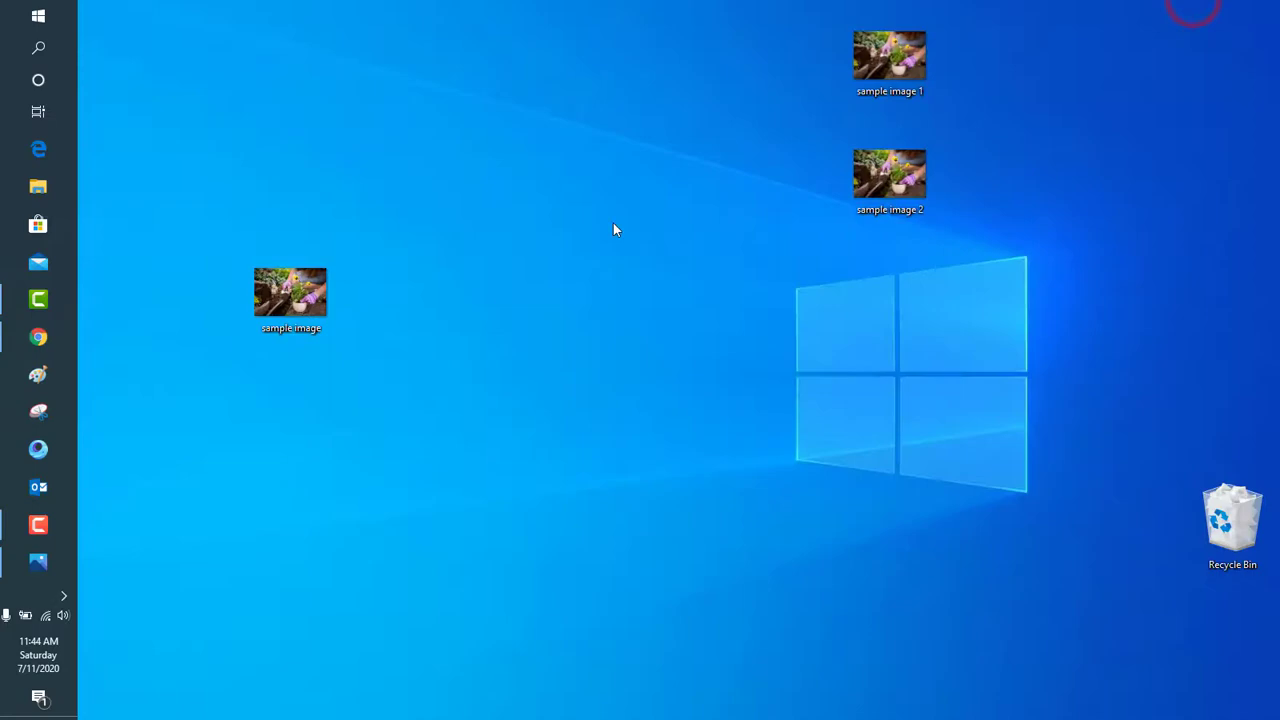
pyautogui.rightClick(314, 298)
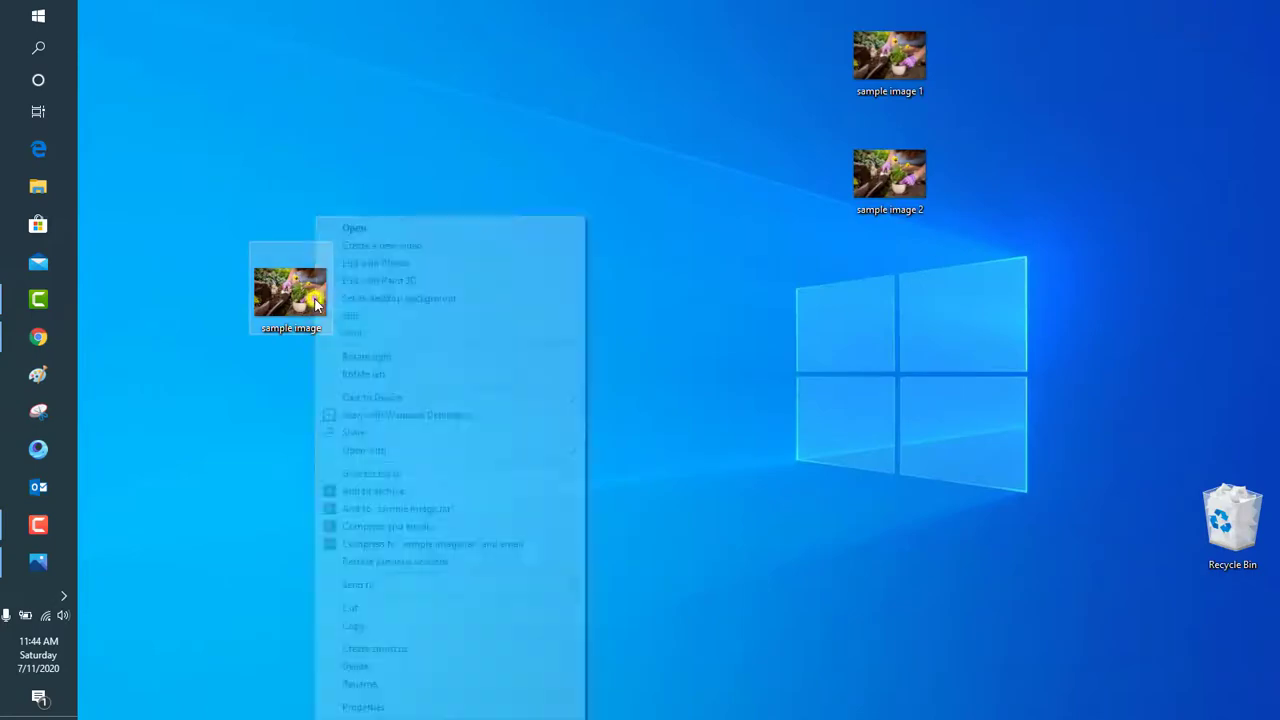
pyautogui.moveTo(38, 560)
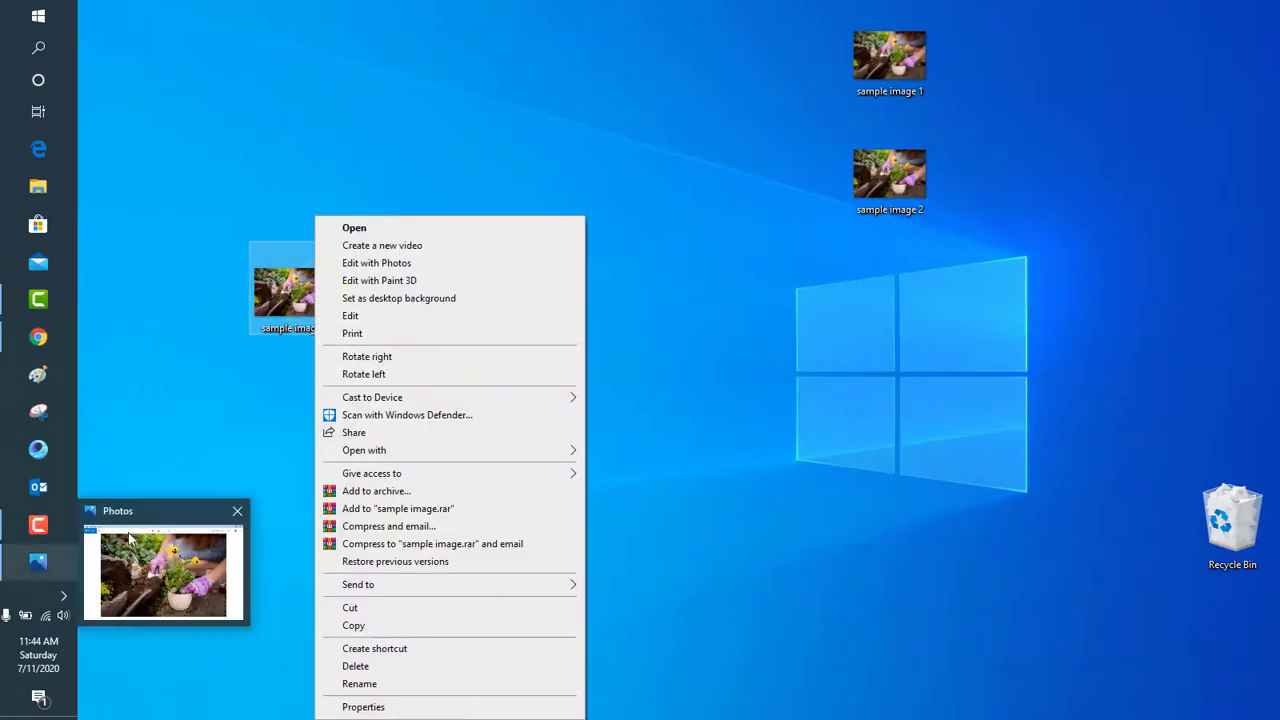
pyautogui.moveTo(225, 520)
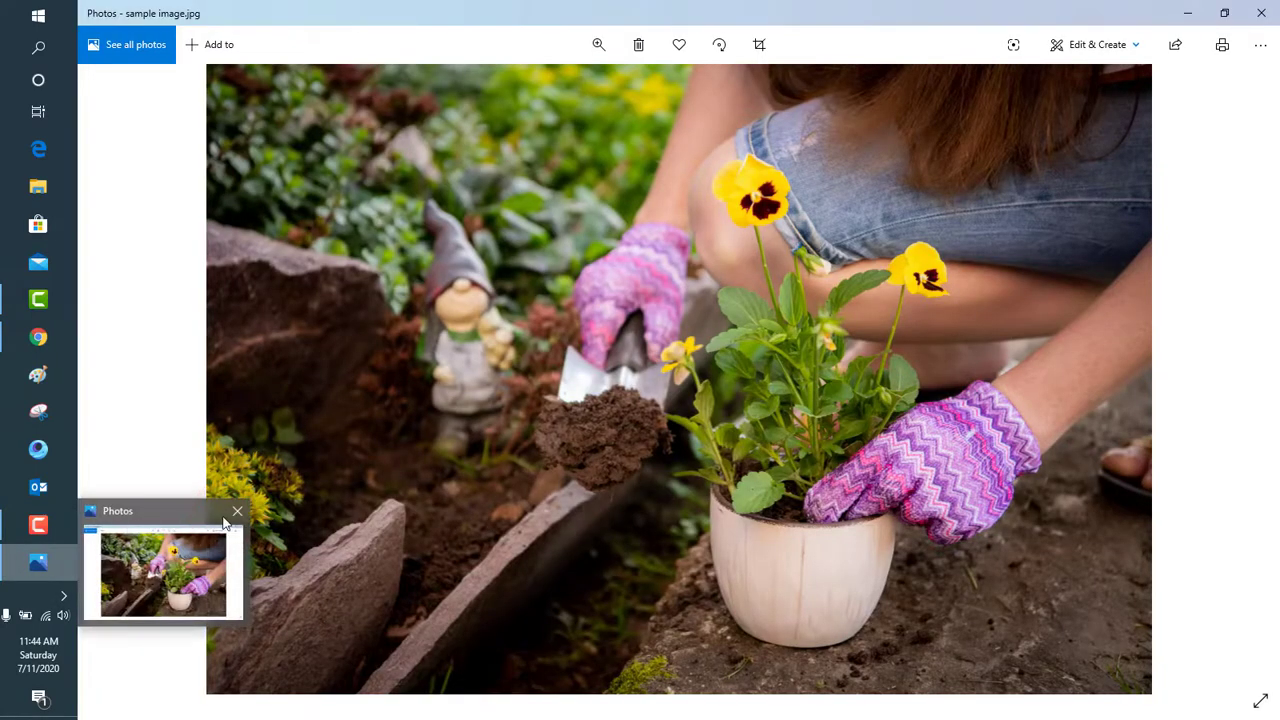
pyautogui.click(230, 517)
pyautogui.click(331, 434)
# Open the original sample image in Paint and resize it by pixels to a horizontal size of 2500, maintaining the aspect ratio.
pyautogui.rightClick(299, 300)
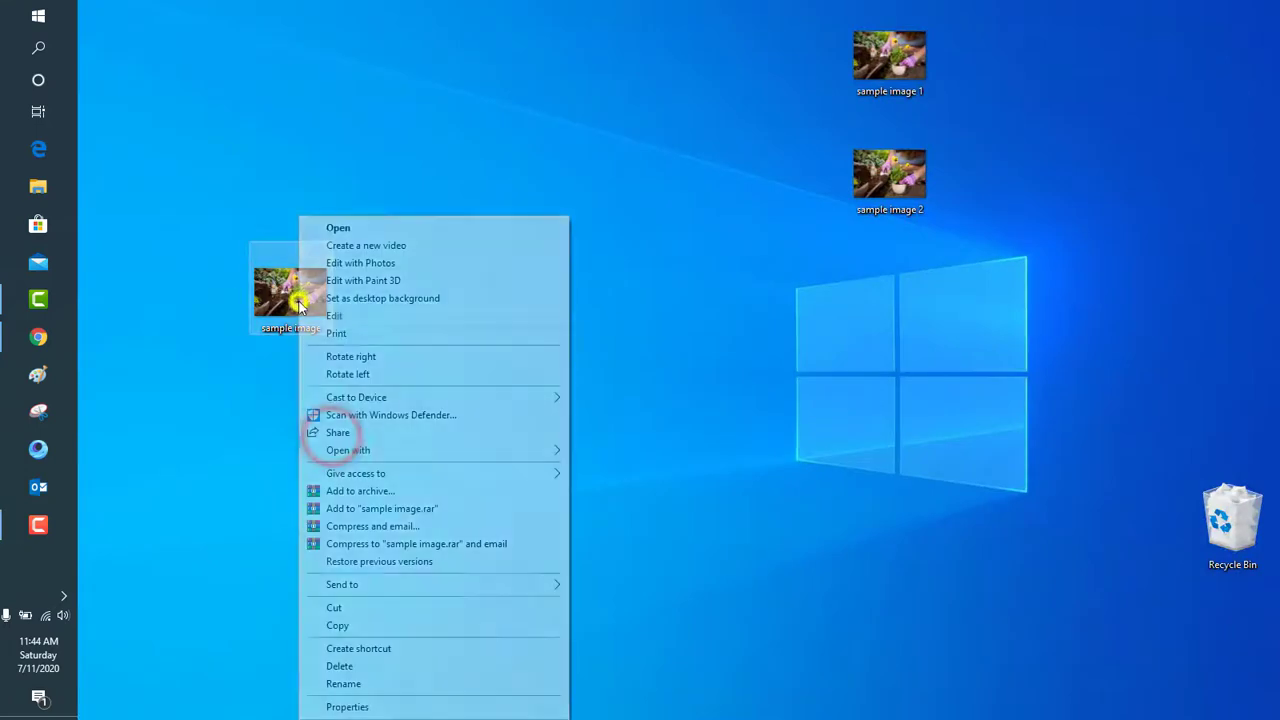
pyautogui.click(360, 316)
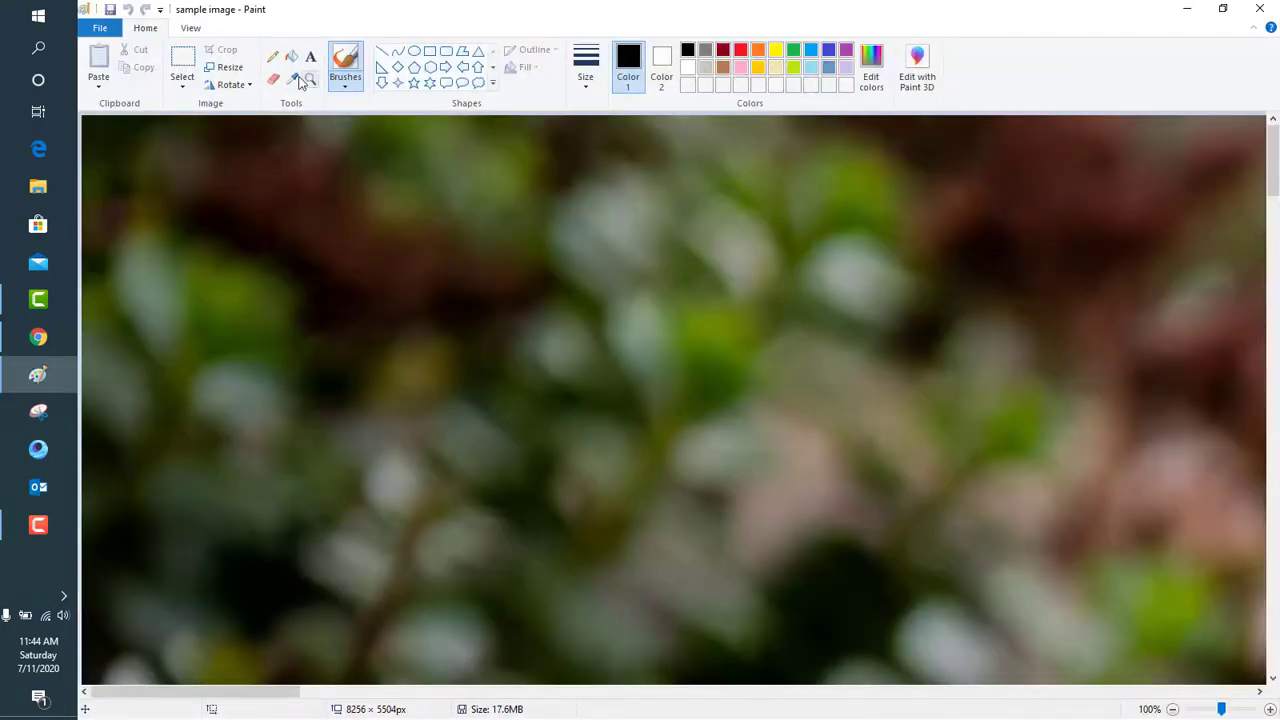
pyautogui.click(224, 67)
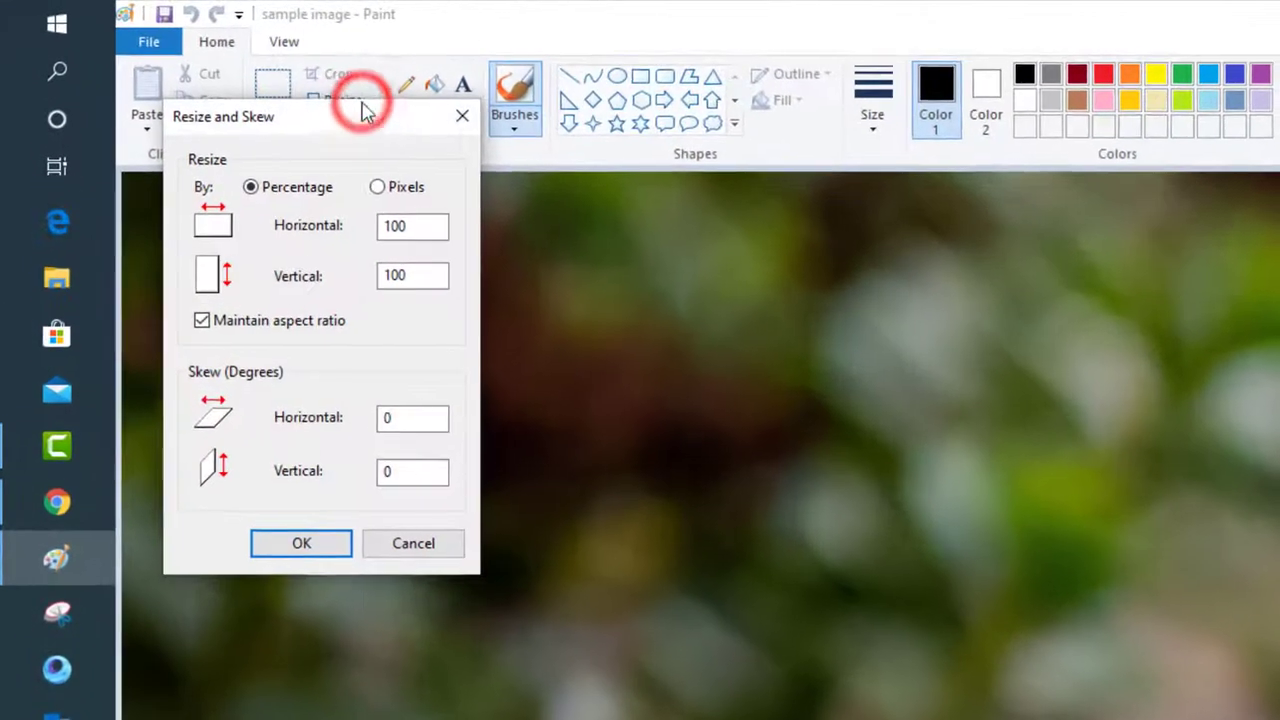
pyautogui.click(393, 190)
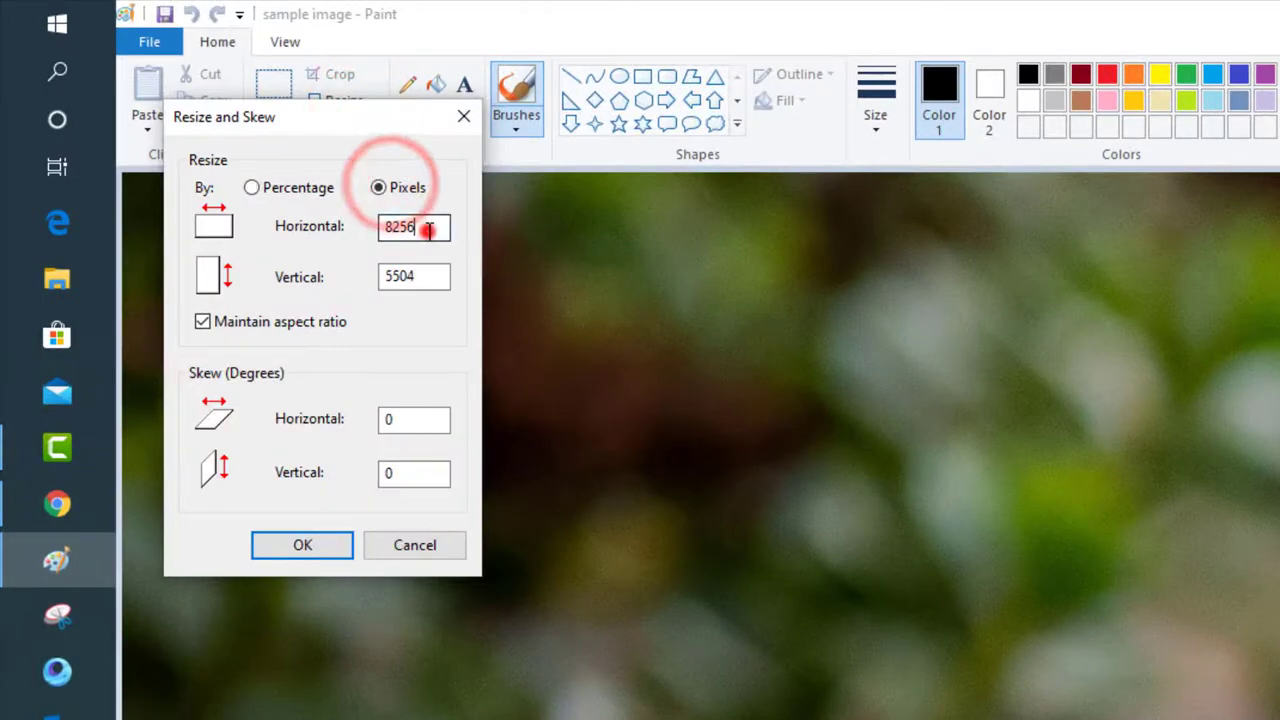
pyautogui.doubleClick(425, 228)
pyautogui.write('1000')
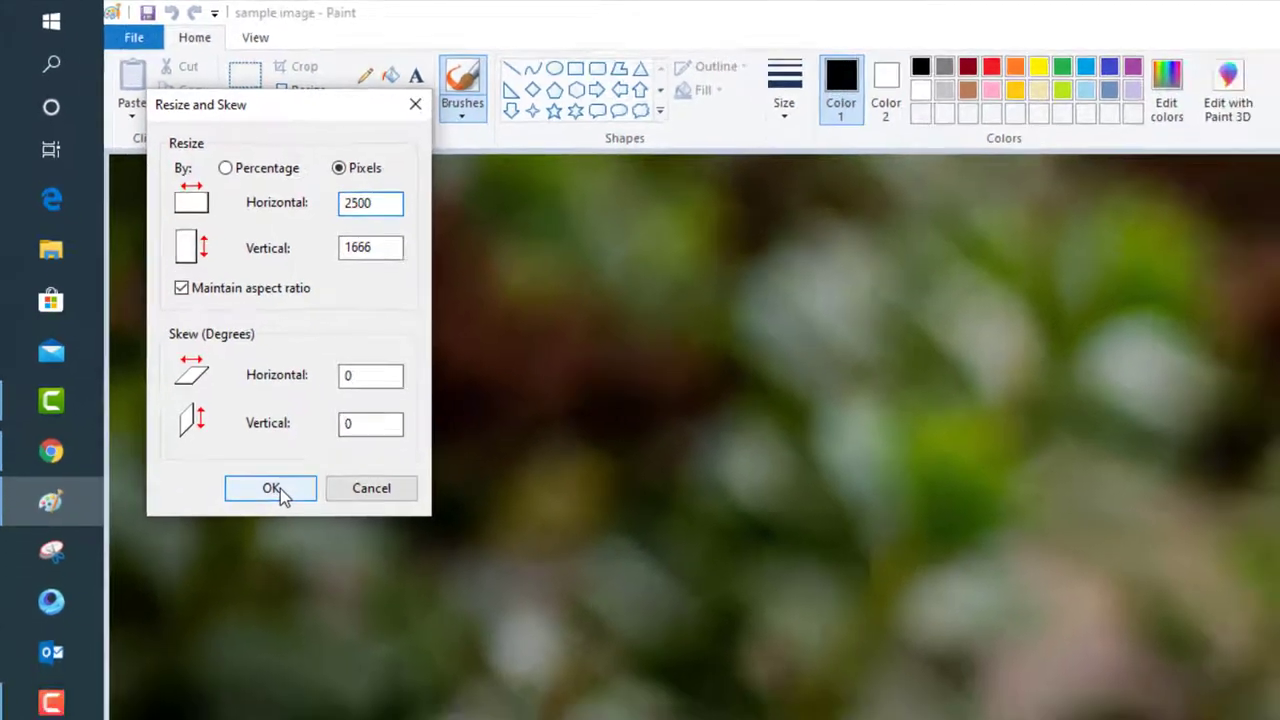
pyautogui.click(302, 545)
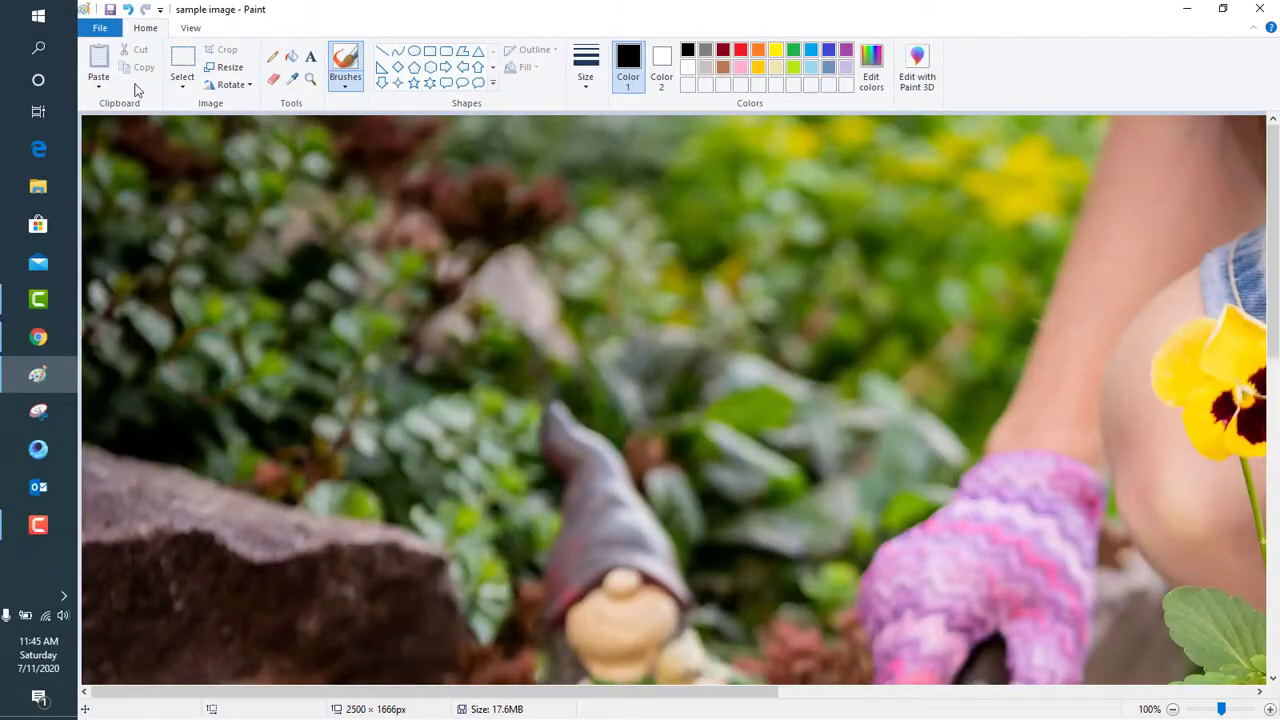
# Save the resized picture on the desktop as a JPEG named sample image 3 and place its icon below sample image 2.
pyautogui.click(100, 27)
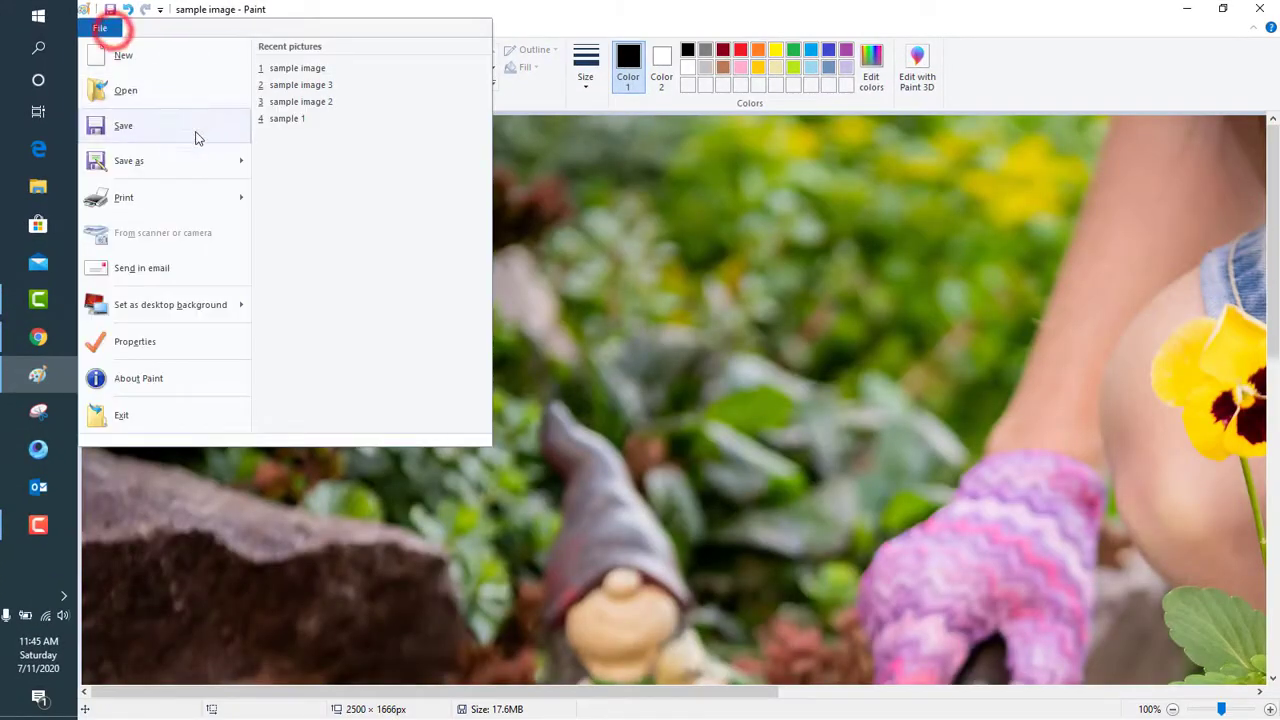
pyautogui.moveTo(225, 165)
pyautogui.click(327, 122)
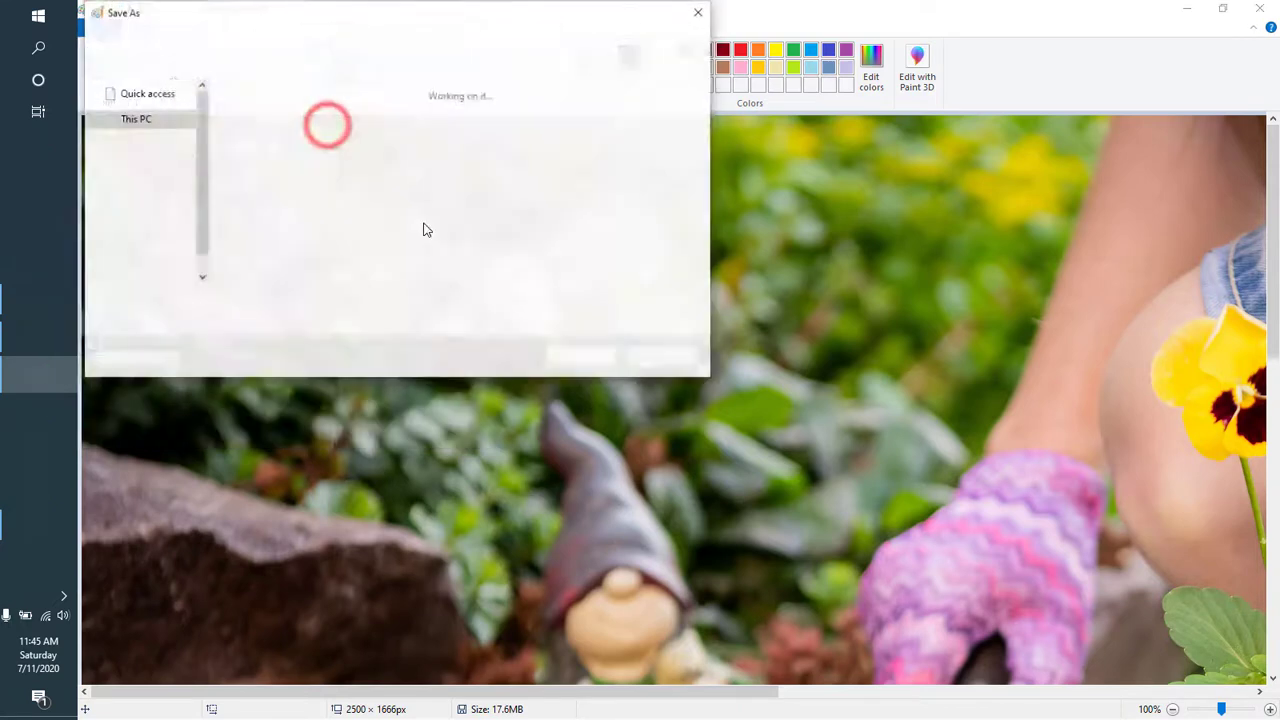
pyautogui.click(441, 301)
pyautogui.write('3')
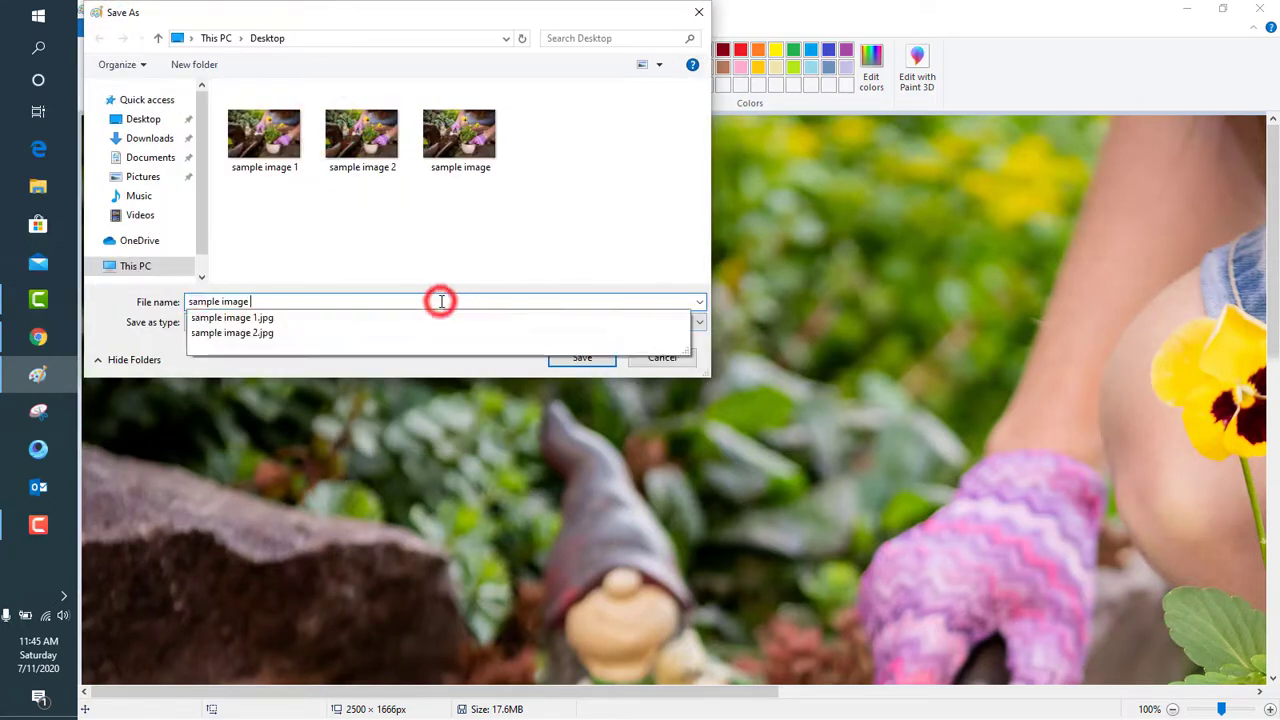
pyautogui.press('Return')
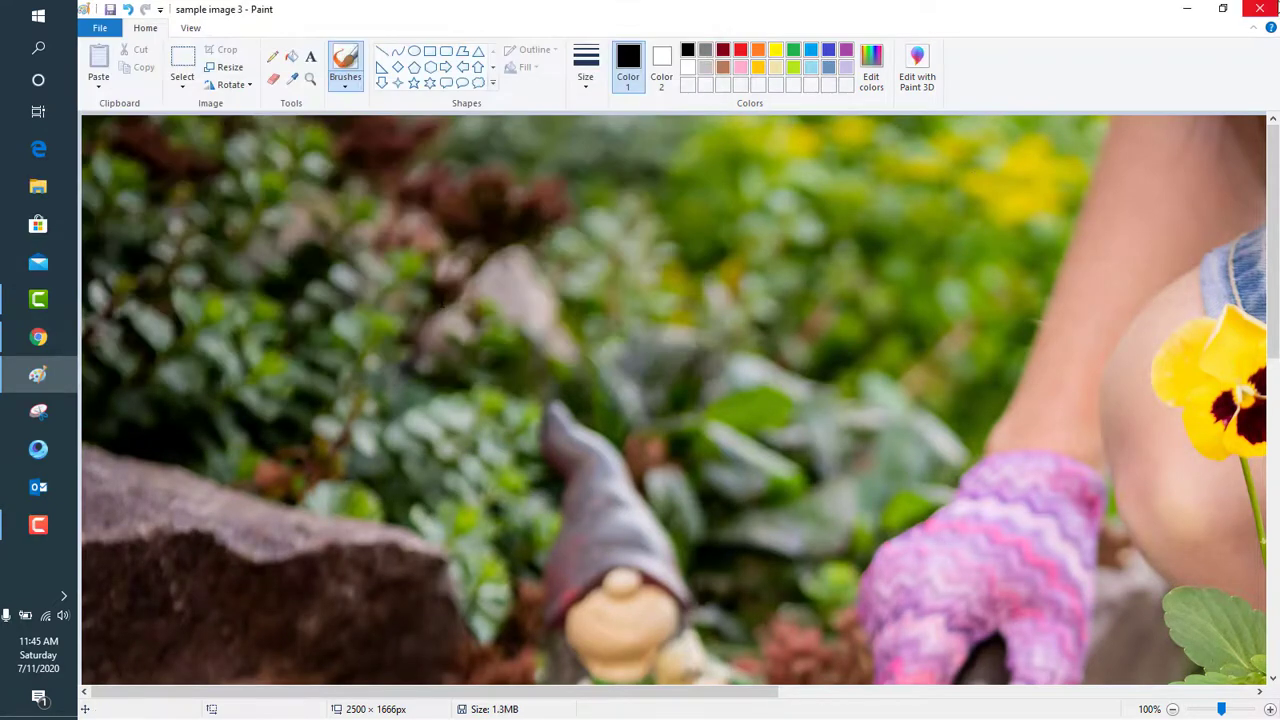
pyautogui.click(1260, 9)
pyautogui.moveTo(119, 60); pyautogui.dragTo(915, 265)
pyautogui.click(930, 380)
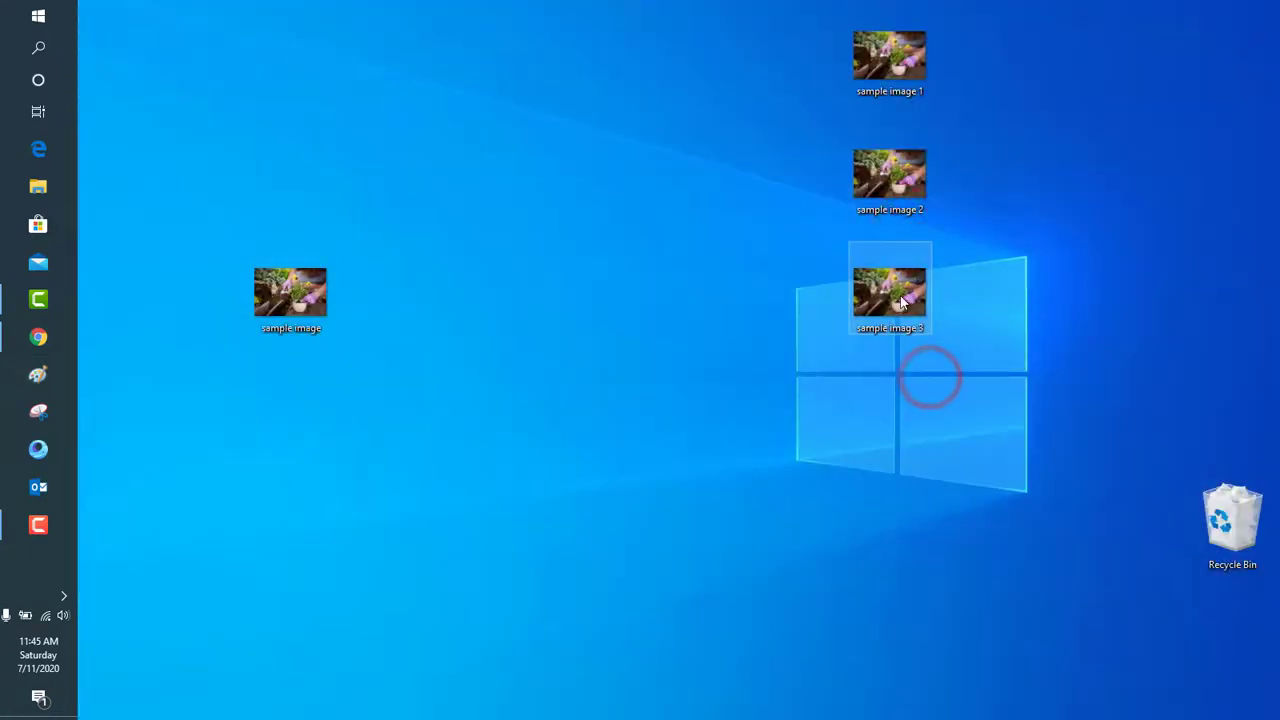
# Open sample image 3 in Photos, check its size in the file info, and minimize the window.
pyautogui.moveTo(910, 318)
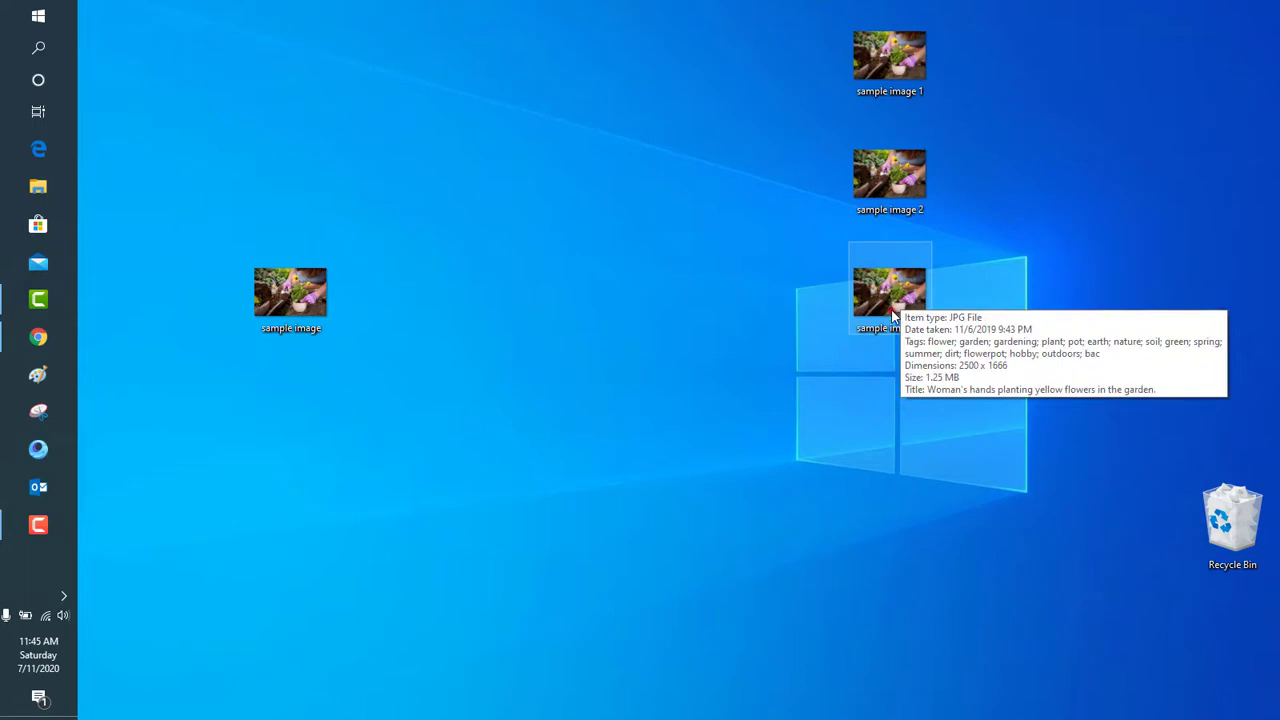
pyautogui.doubleClick(891, 310)
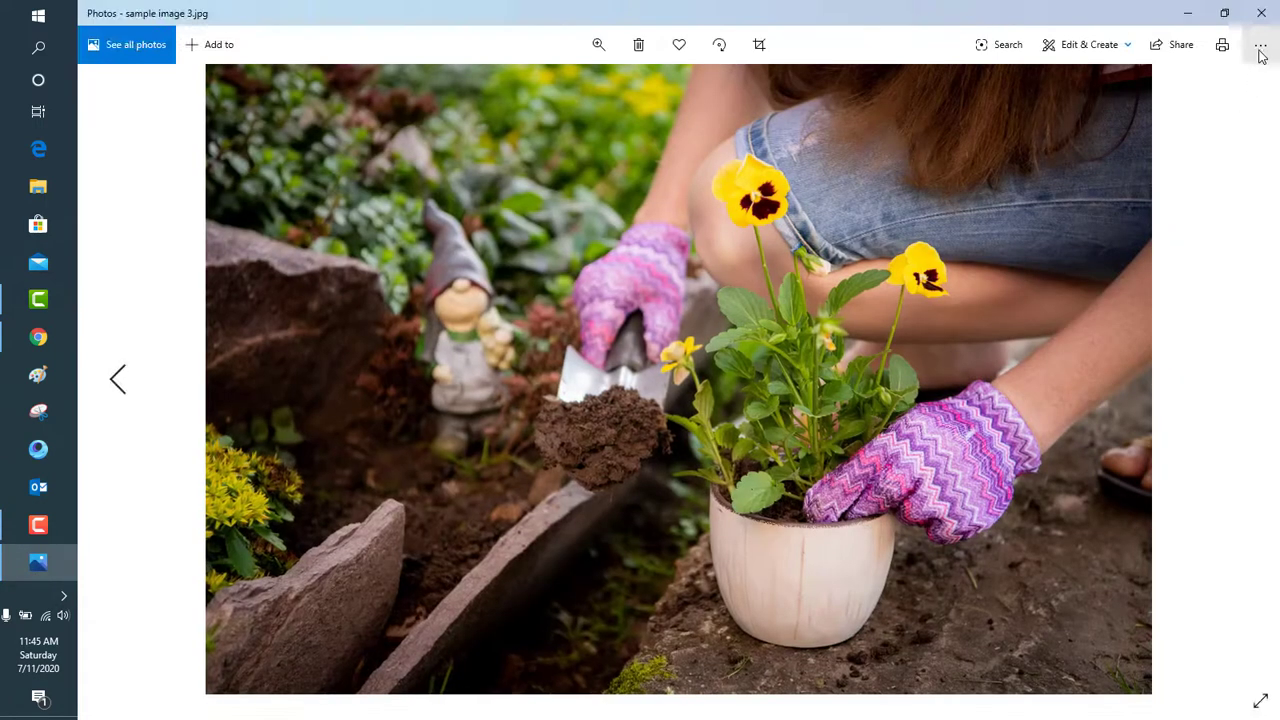
pyautogui.click(1260, 46)
pyautogui.click(1205, 274)
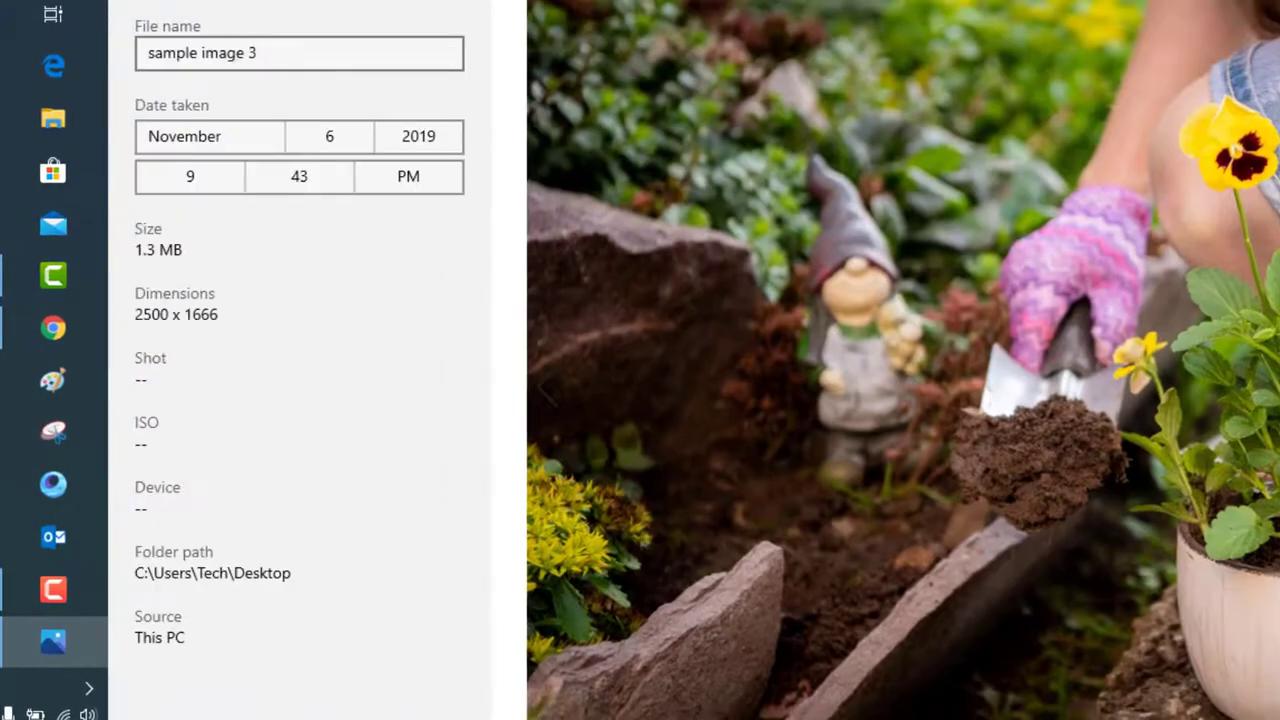
pyautogui.tripleClick(196, 247)
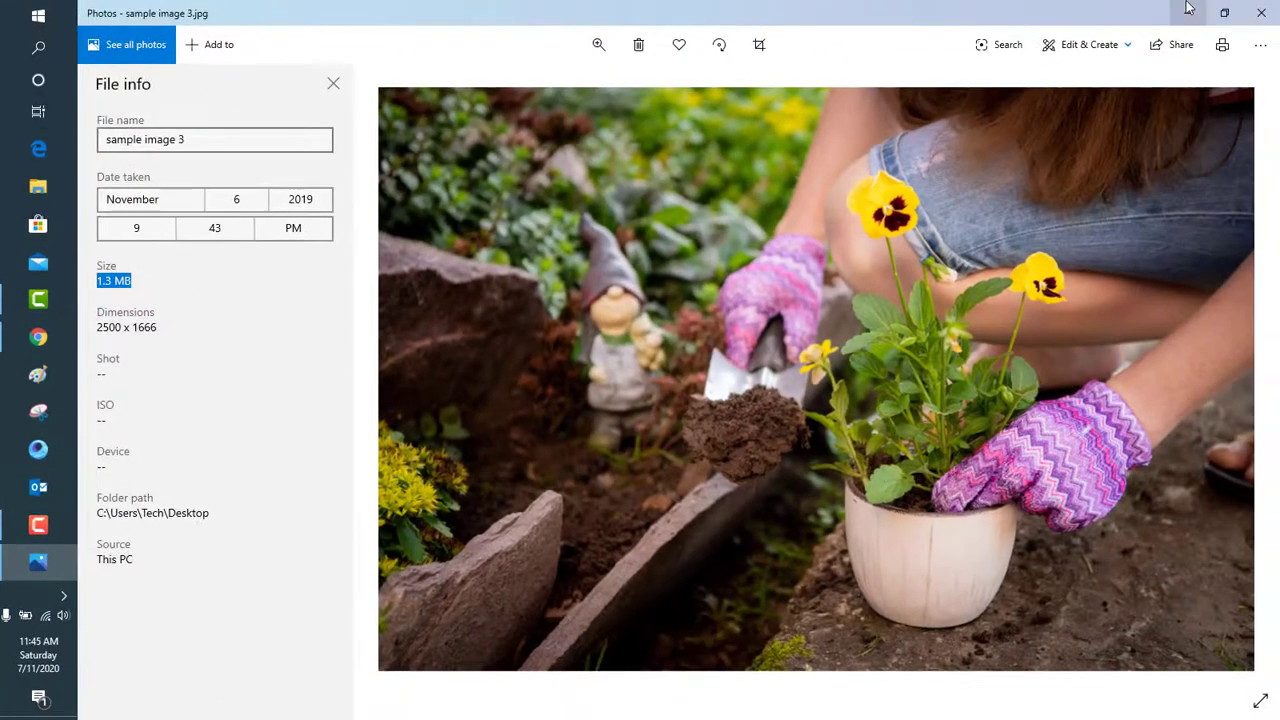
pyautogui.click(1188, 8)
pyautogui.click(592, 231)
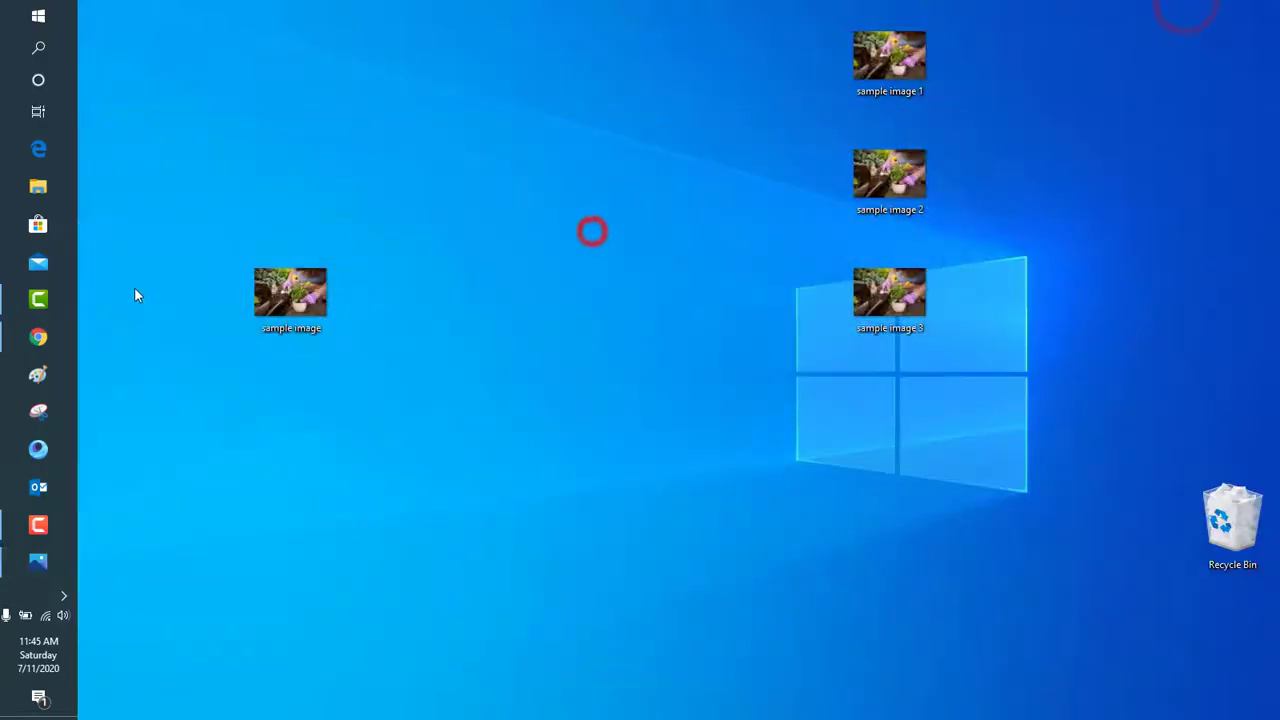
# Switch to the TinyJPG page in Chrome, upload sample image 3 from the desktop, and download the compressed result.
pyautogui.click(38, 337)
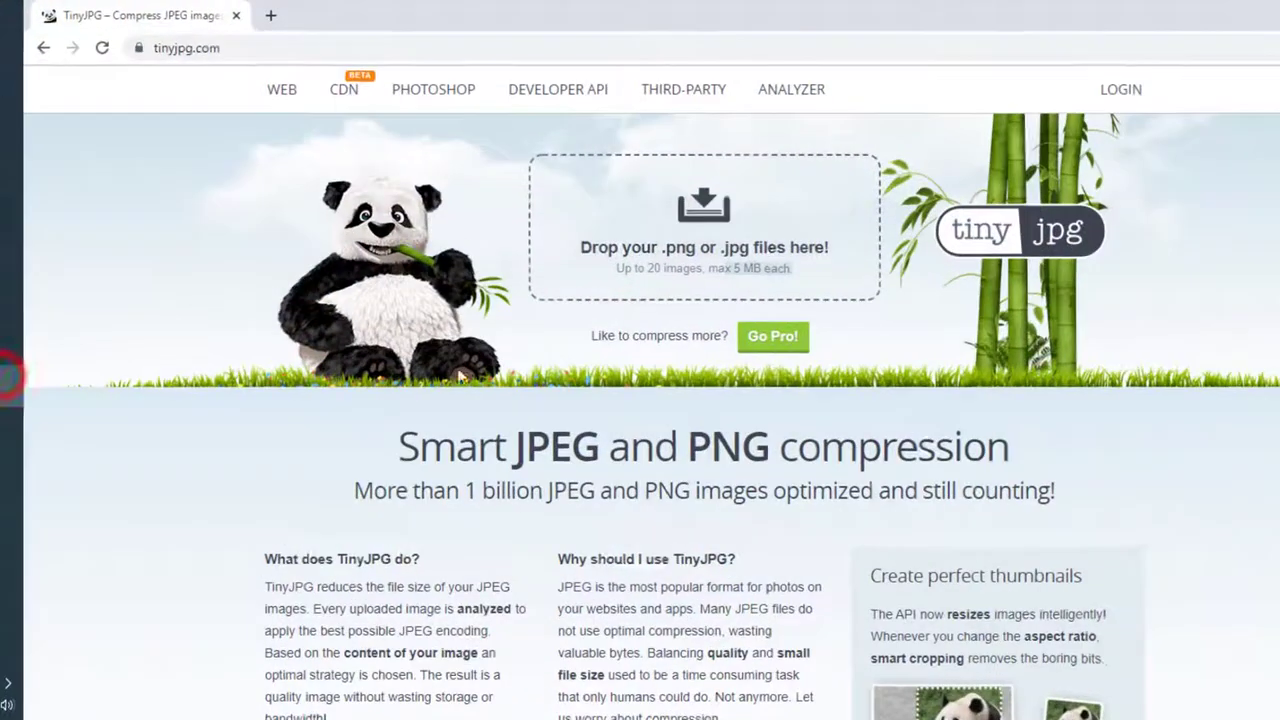
pyautogui.click(608, 212)
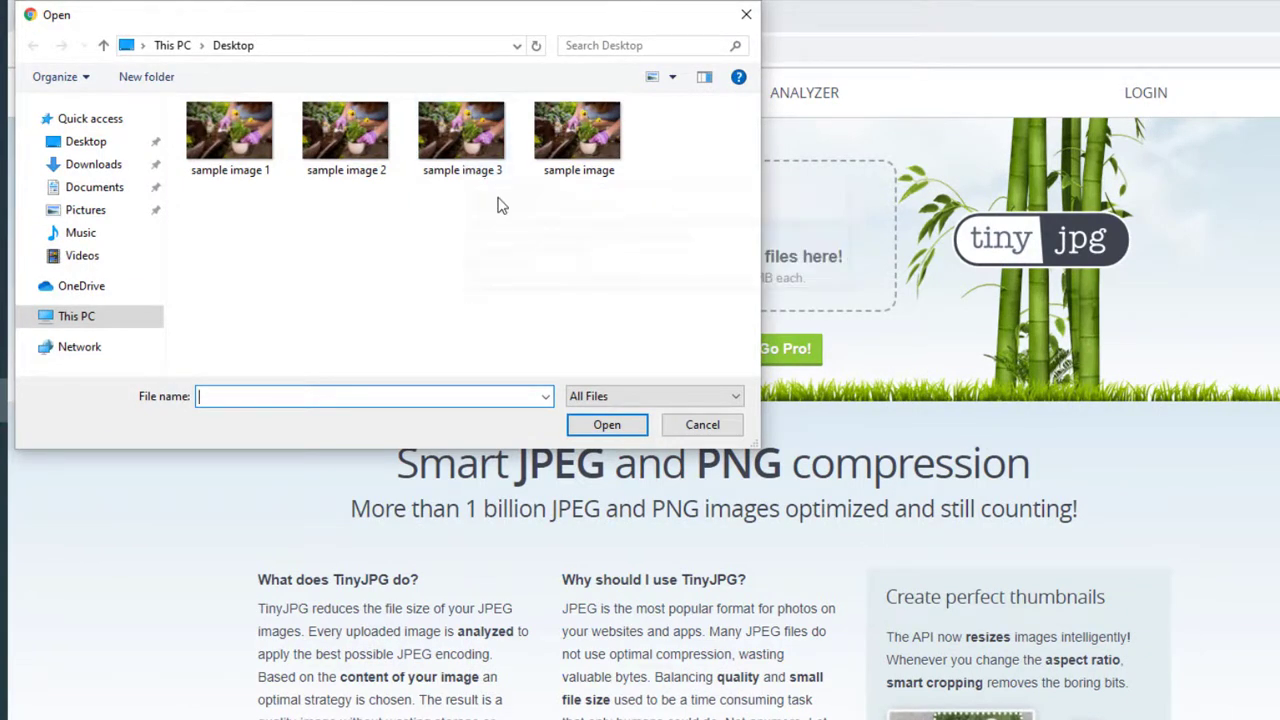
pyautogui.doubleClick(465, 172)
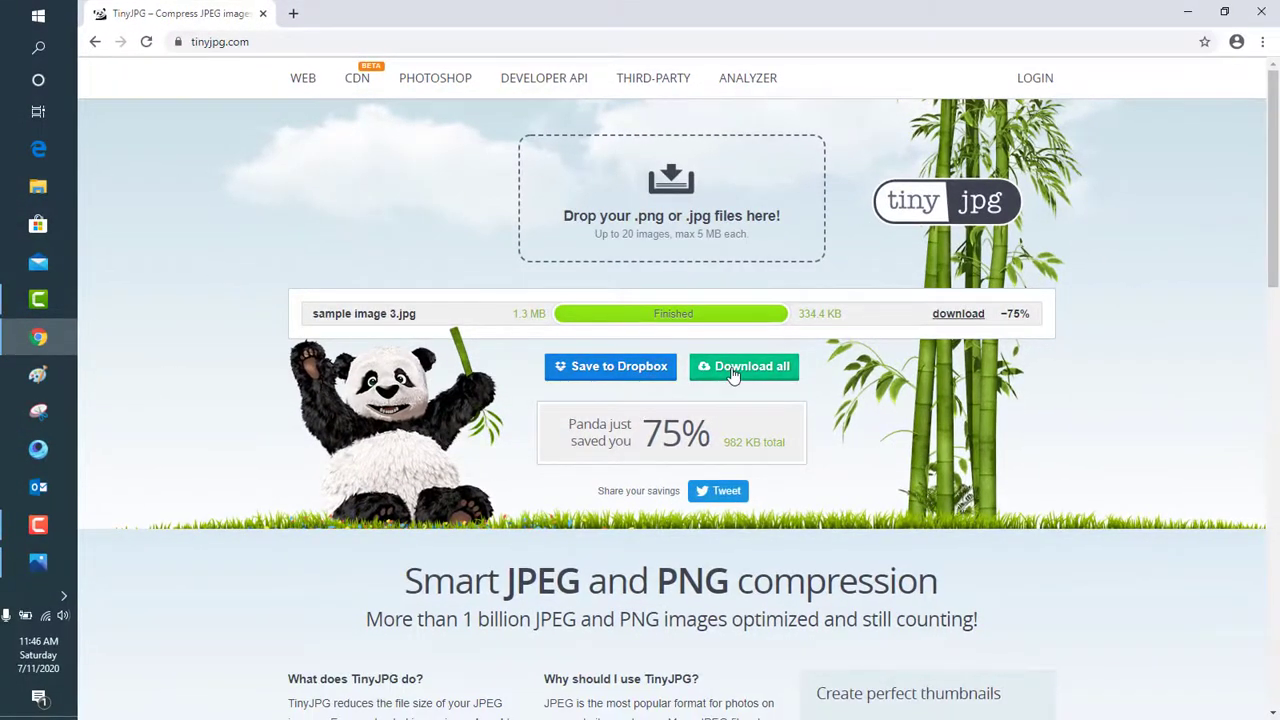
pyautogui.click(733, 368)
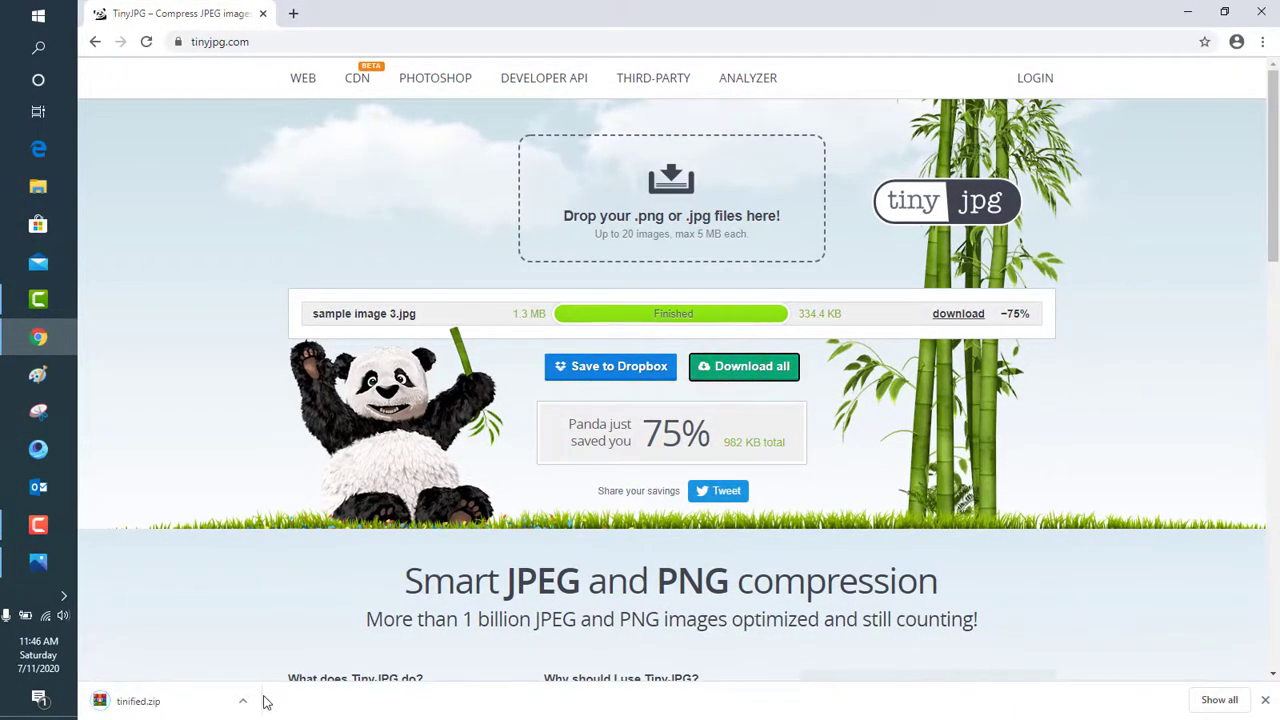
# Copy the downloaded tinified.zip from the Downloads folder and paste it onto the desktop.
pyautogui.click(250, 702)
pyautogui.click(262, 642)
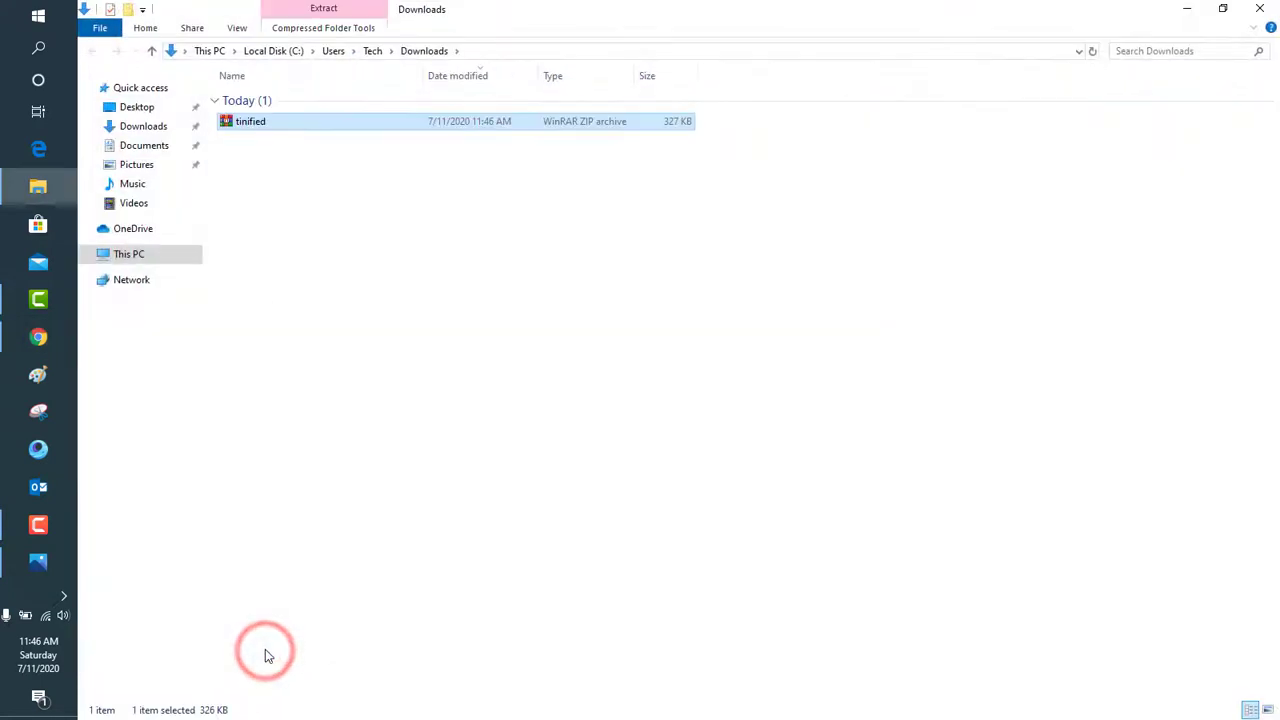
pyautogui.rightClick(473, 120)
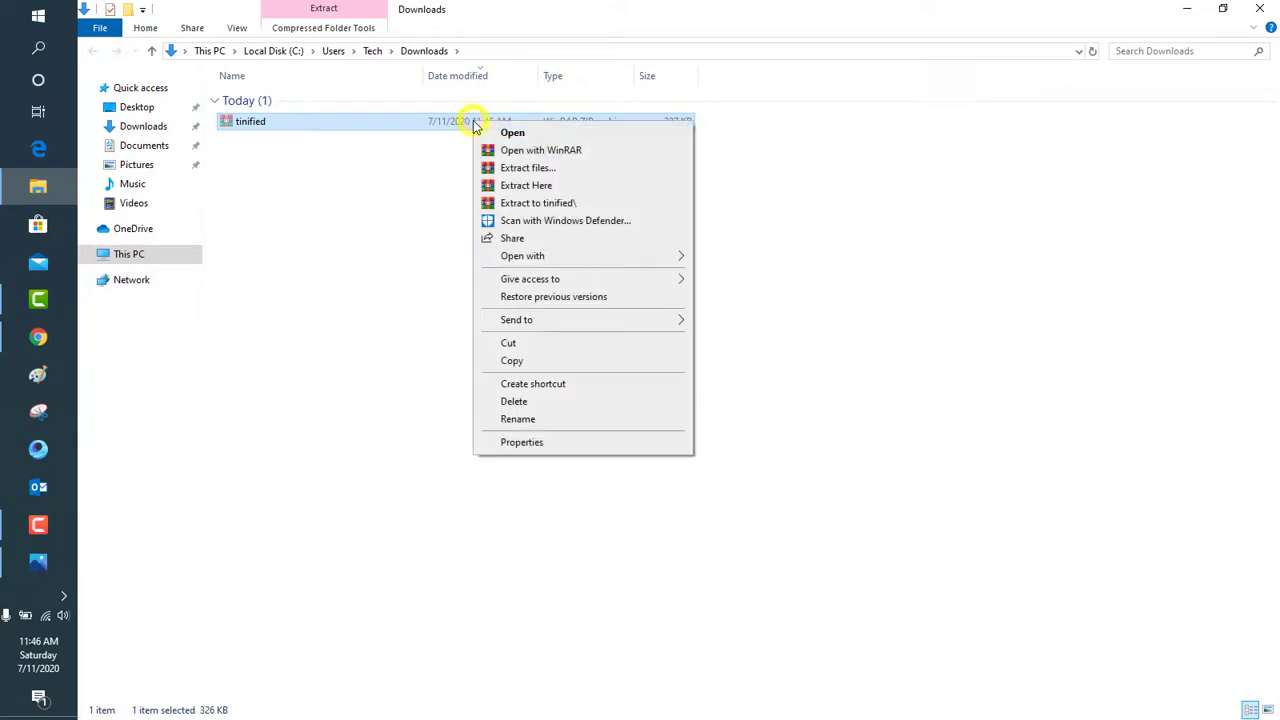
pyautogui.click(533, 356)
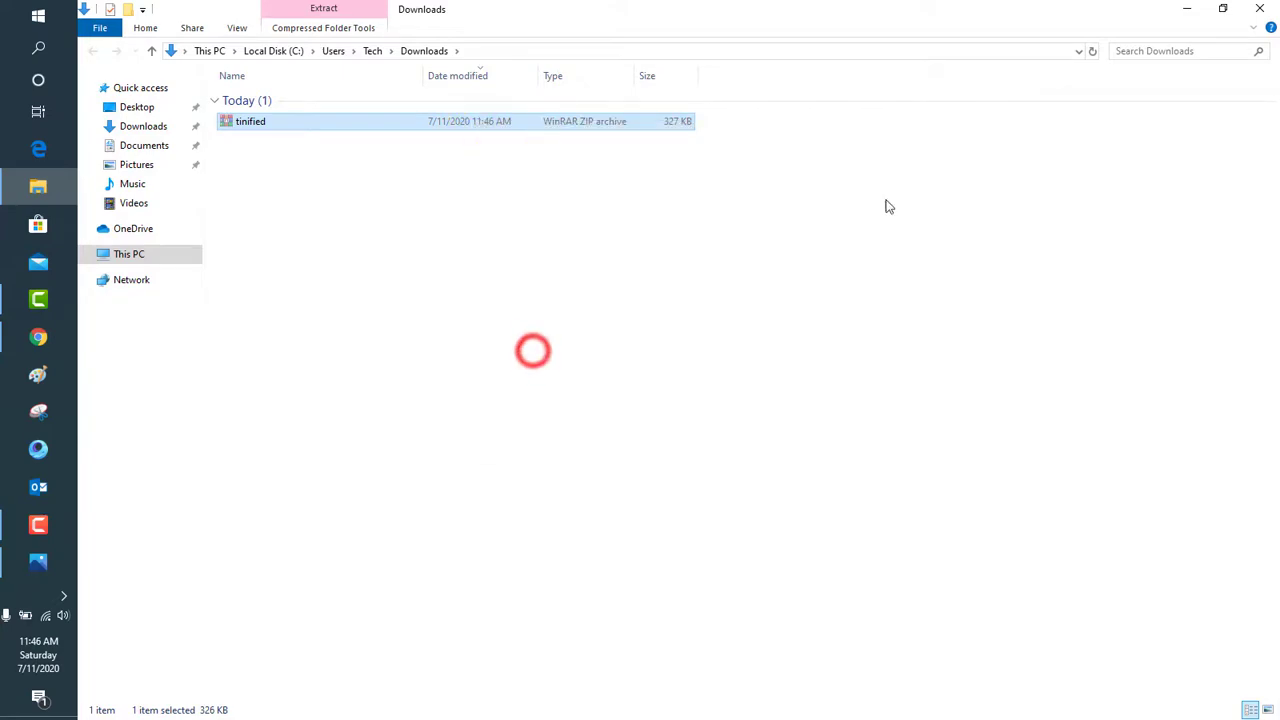
pyautogui.click(1186, 8)
pyautogui.click(1185, 9)
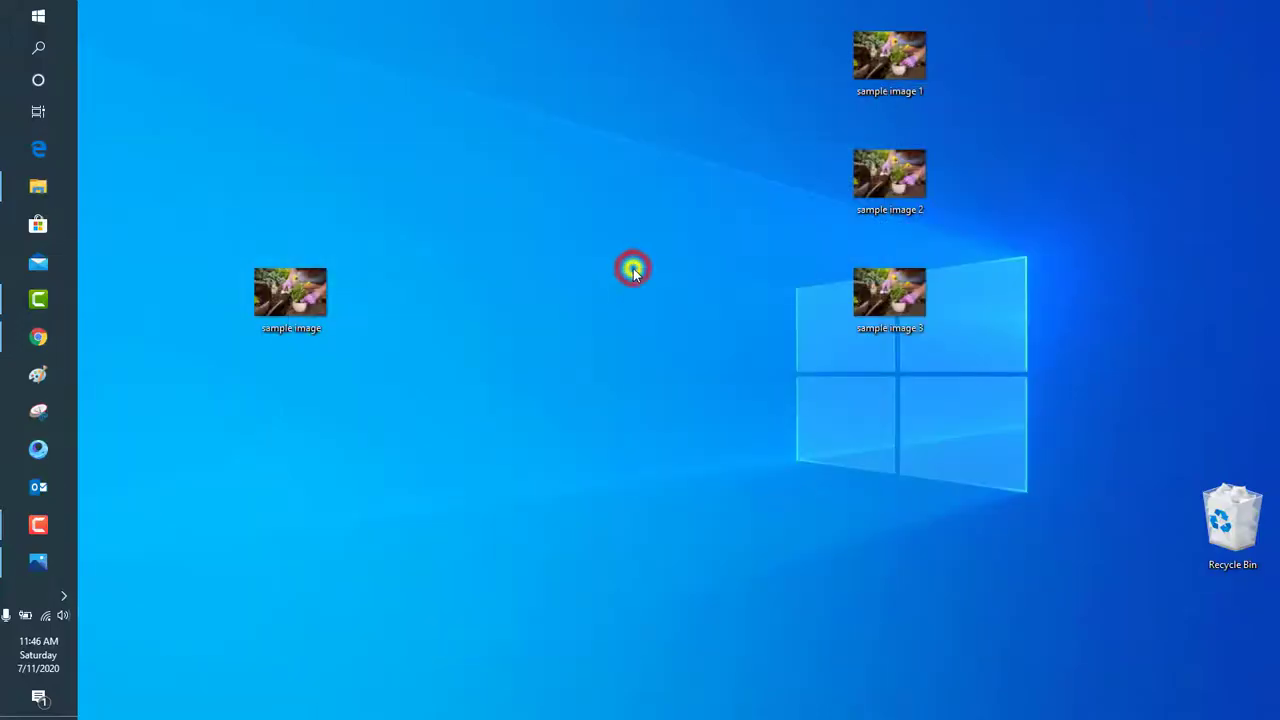
pyautogui.rightClick(633, 270)
pyautogui.click(671, 334)
pyautogui.moveTo(630, 292); pyautogui.dragTo(682, 301)
# Try to extract the tinified archive directly onto the desktop, declining to replace the existing sample image 3.
pyautogui.rightClick(682, 301)
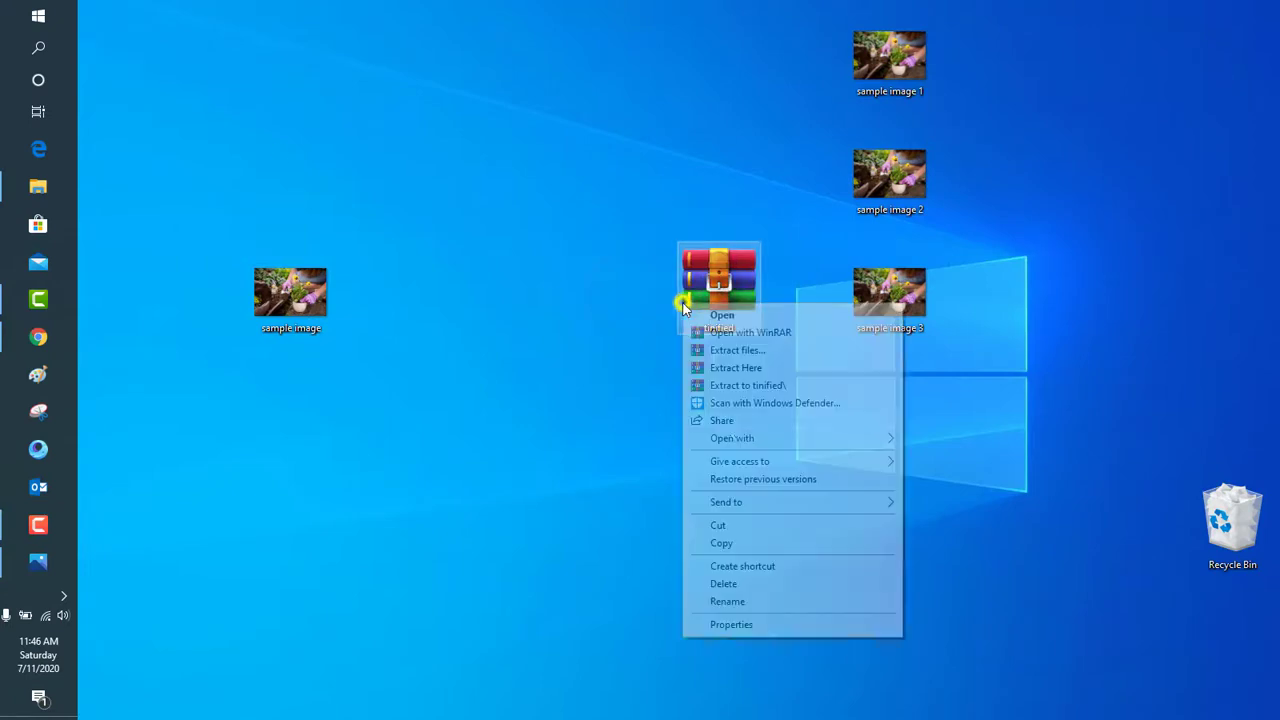
pyautogui.click(737, 368)
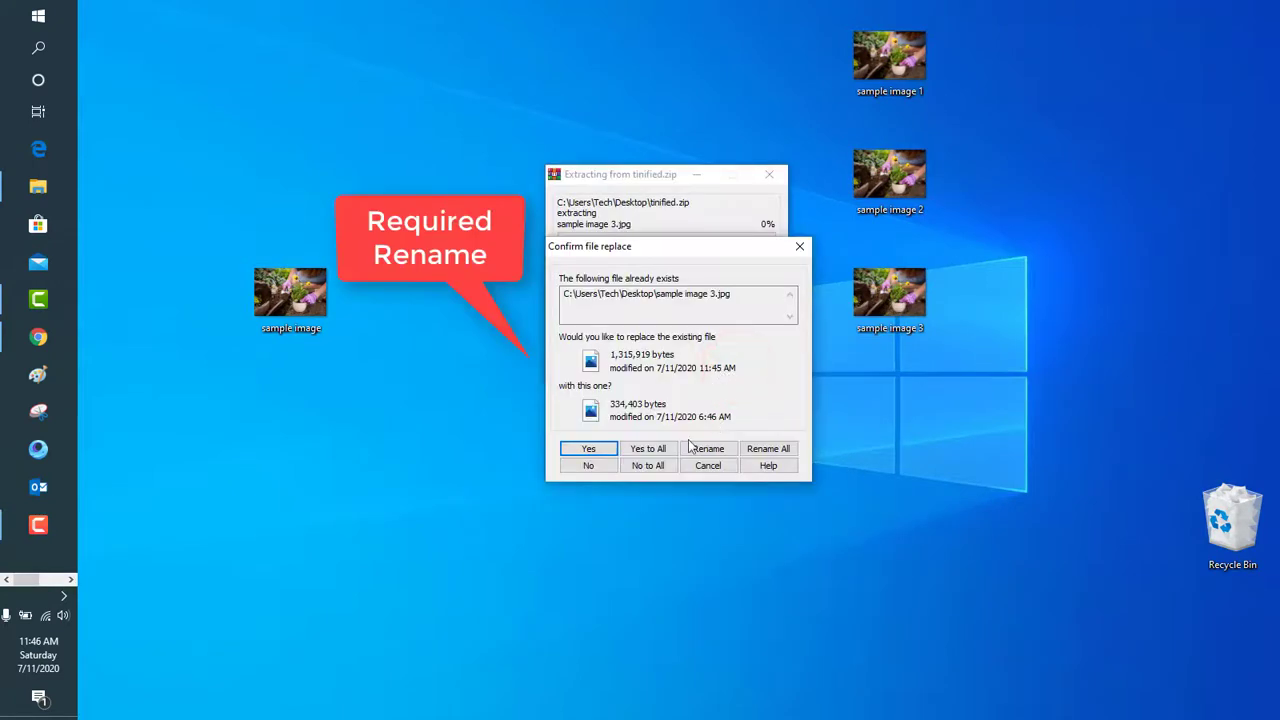
pyautogui.click(609, 467)
pyautogui.click(588, 438)
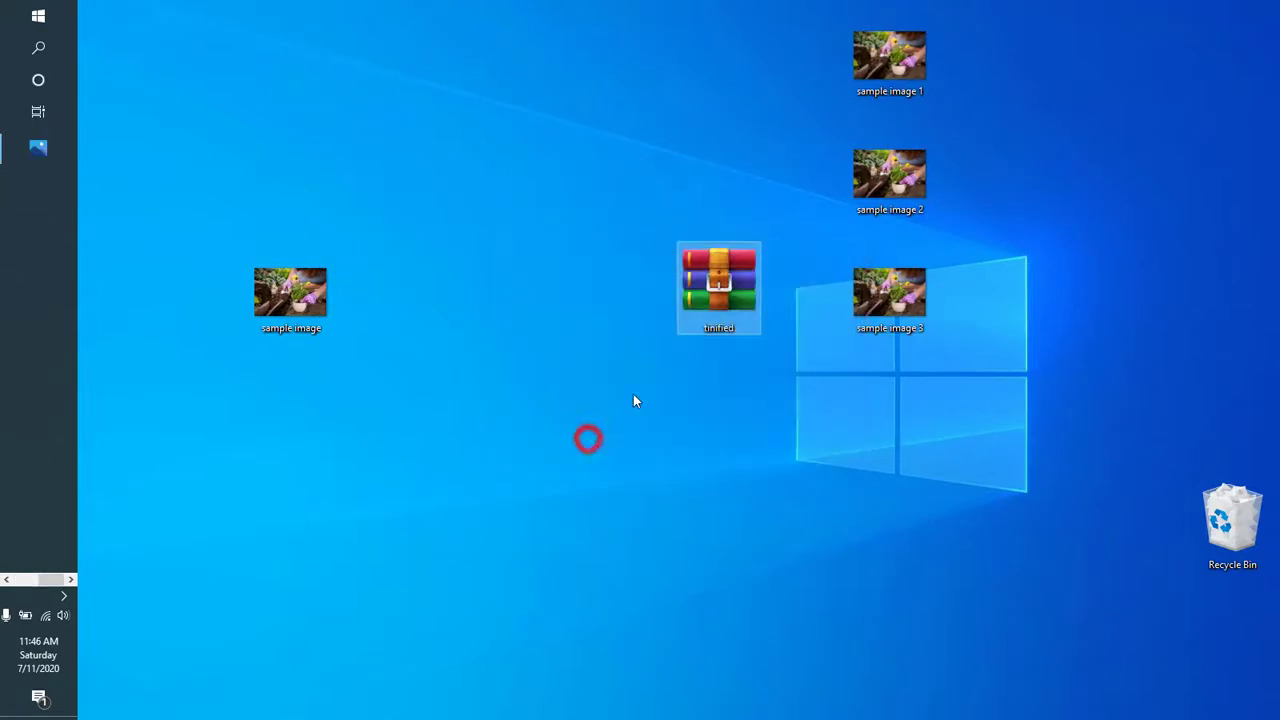
# Open the tinified archive in WinRAR, rename the image inside it to sample image 4.jpg, and close the archive.
pyautogui.doubleClick(720, 295)
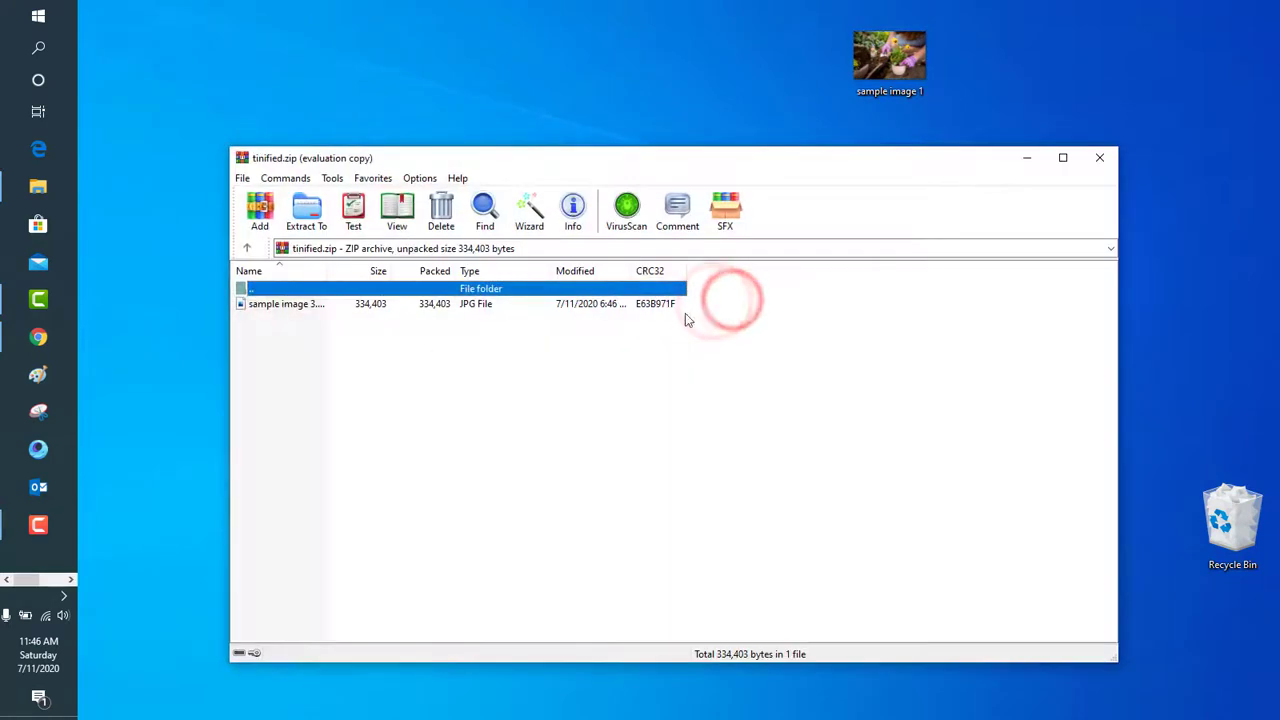
pyautogui.click(305, 307)
pyautogui.rightClick(305, 307)
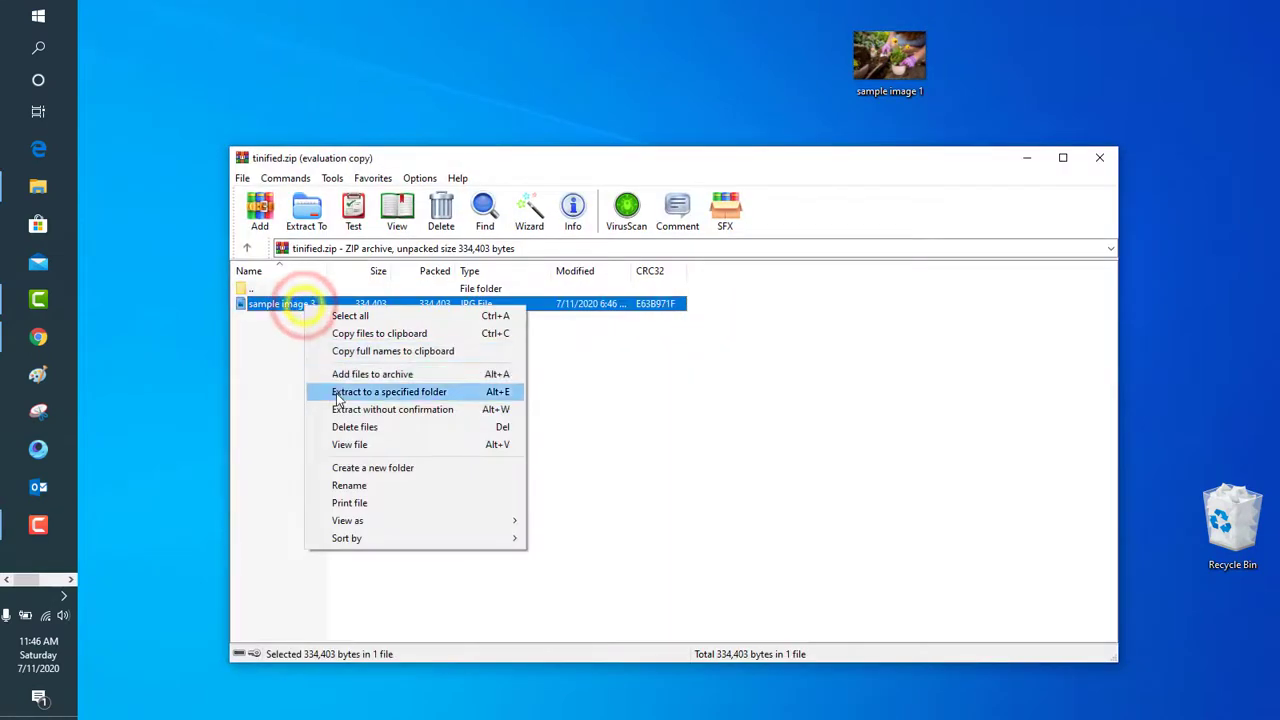
pyautogui.click(353, 485)
pyautogui.press('Home')
pyautogui.press('Right')
pyautogui.press('Right')
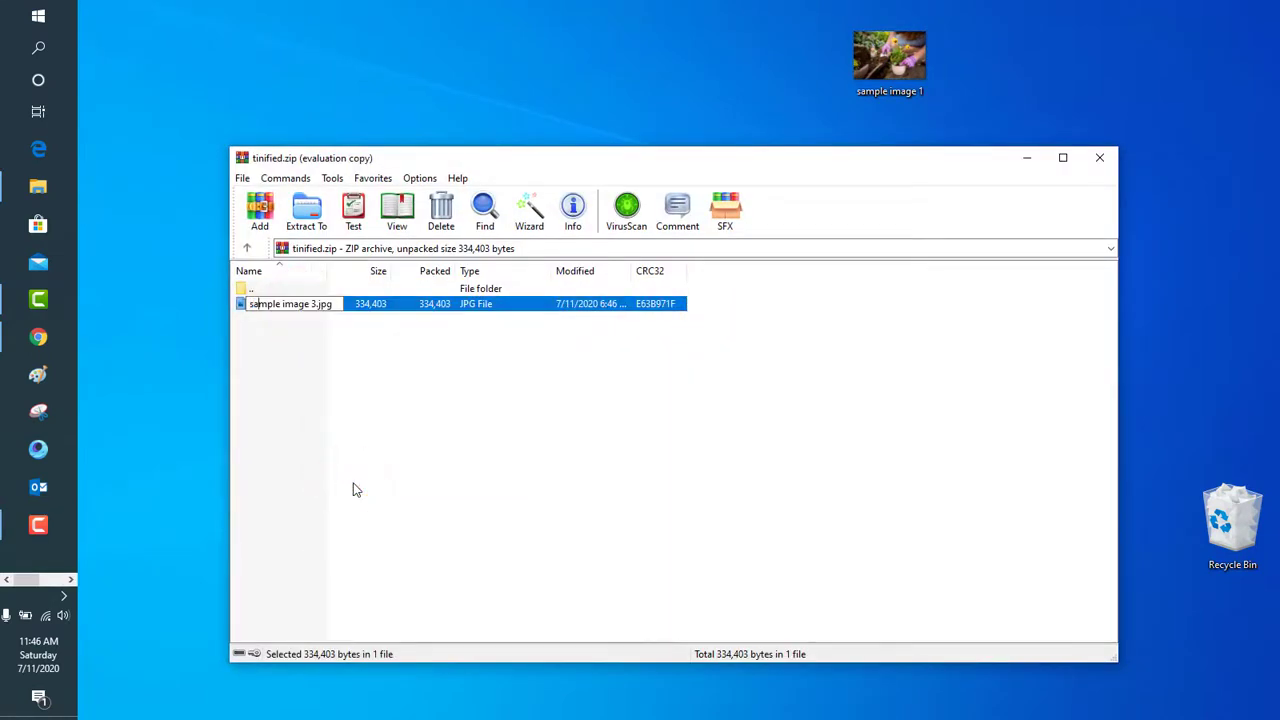
pyautogui.press('Return')
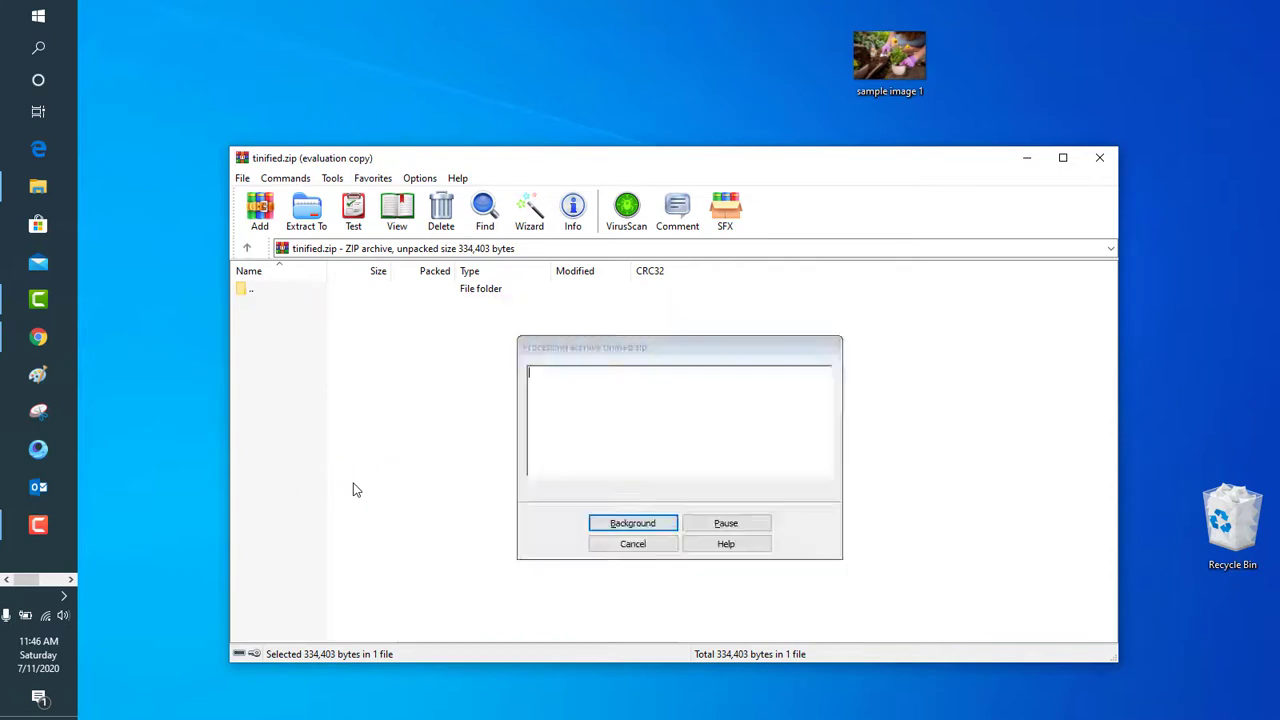
pyautogui.click(414, 458)
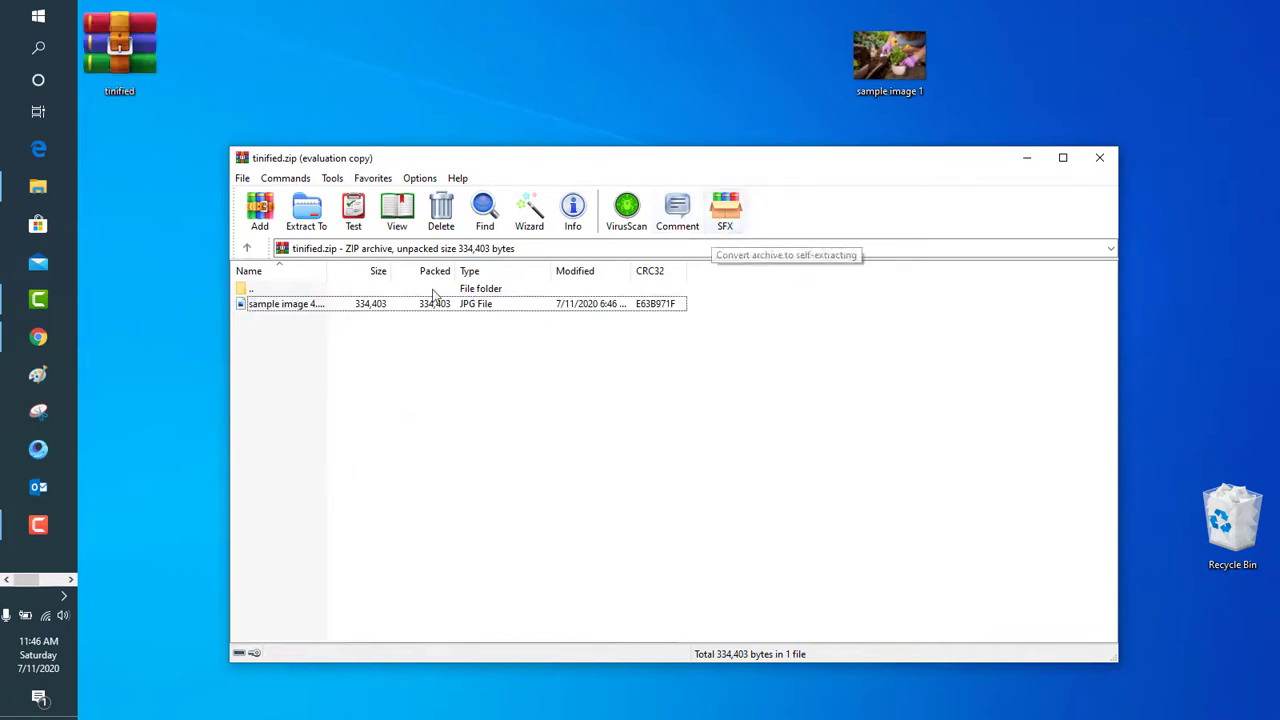
pyautogui.moveTo(975, 158); pyautogui.dragTo(891, 180)
pyautogui.click(1016, 181)
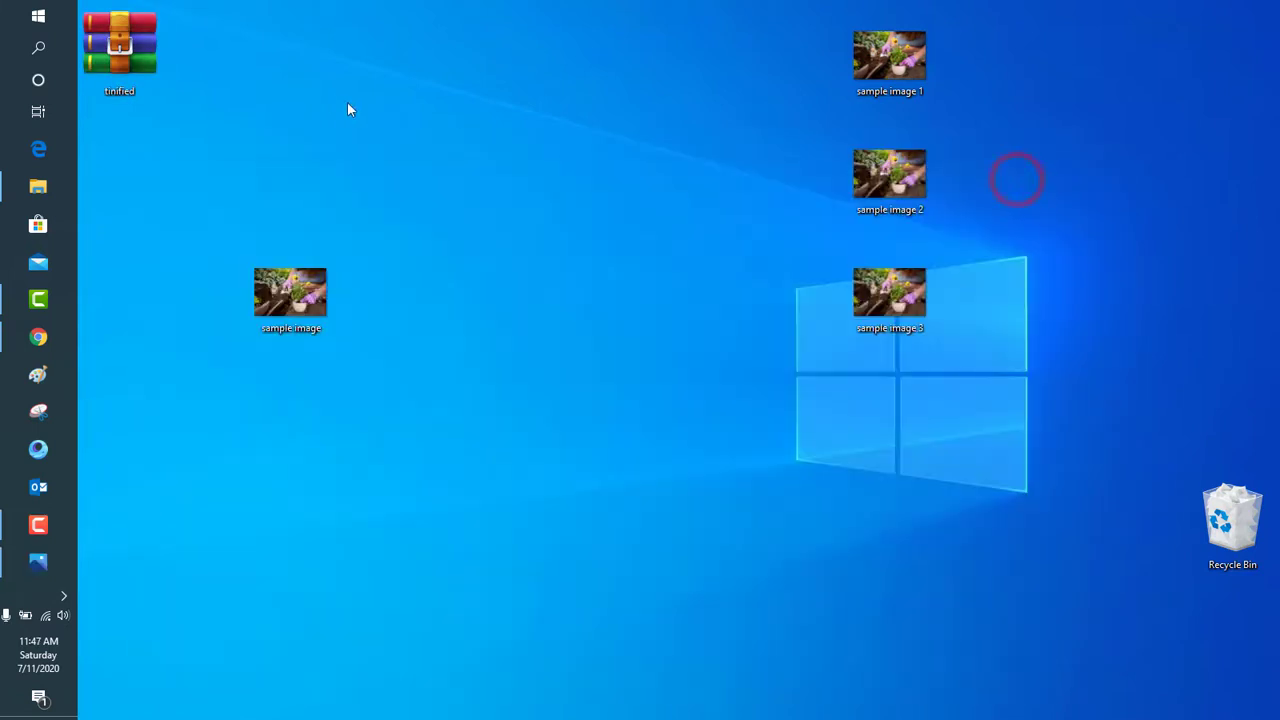
# Extract the tinified archive onto the desktop and place the sample image 4 icon below sample image 3.
pyautogui.rightClick(148, 52)
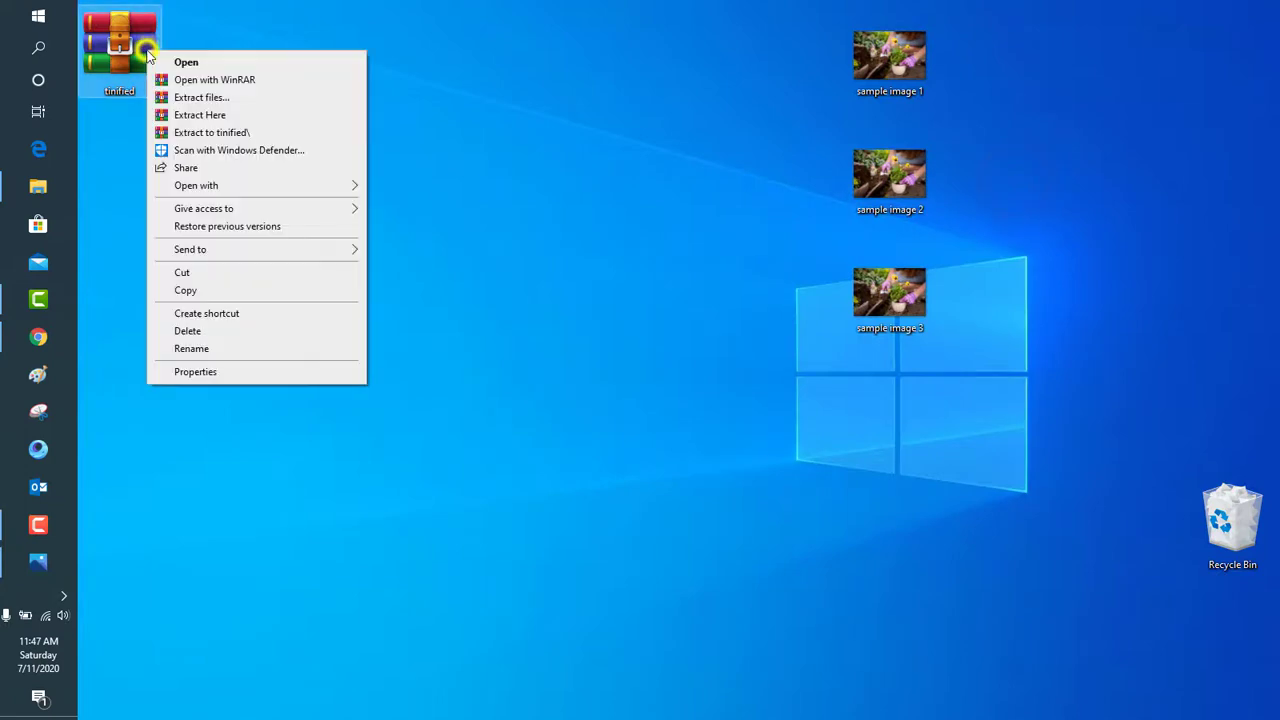
pyautogui.click(196, 115)
pyautogui.click(259, 170)
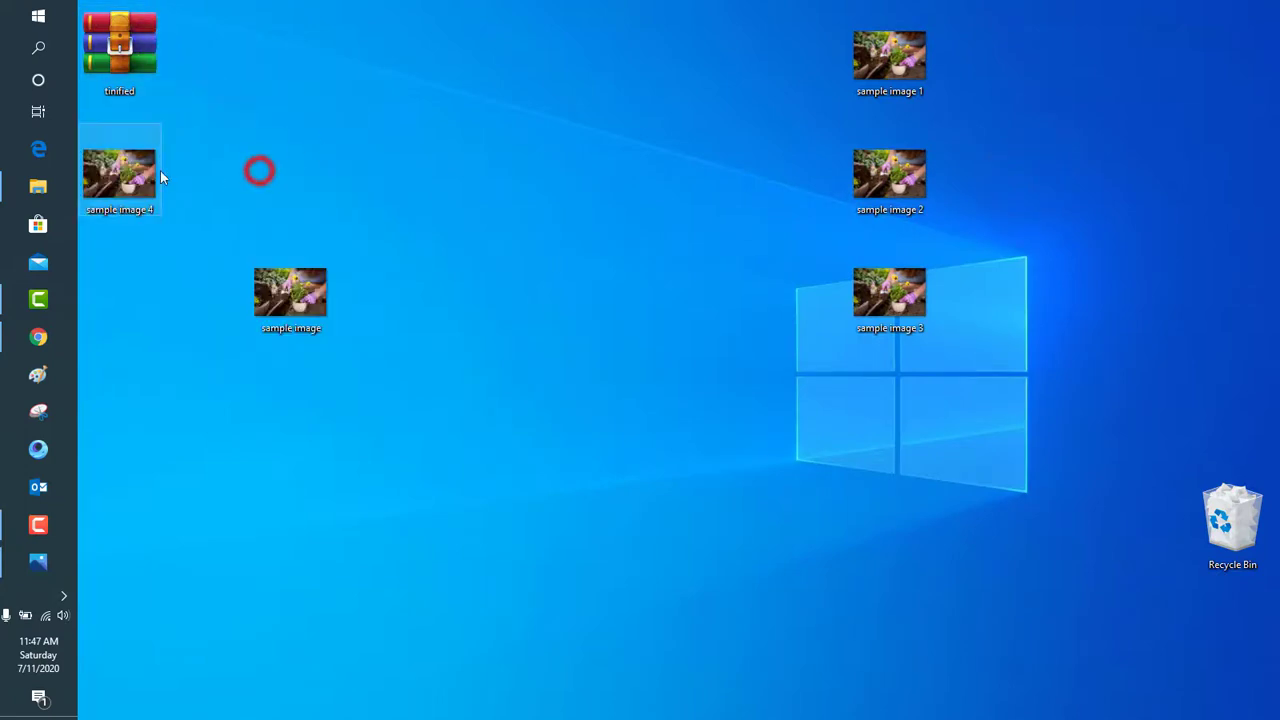
pyautogui.moveTo(160, 177); pyautogui.dragTo(921, 381)
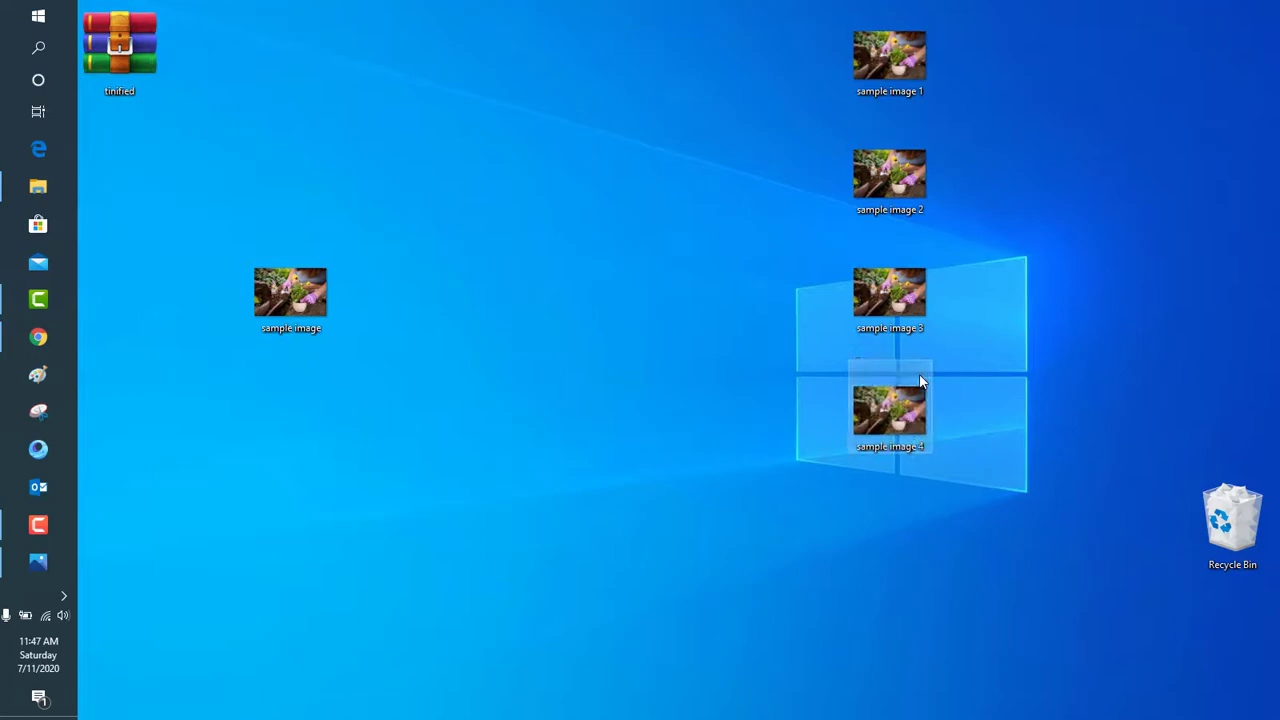
pyautogui.click(928, 468)
# Open sample image 4 in Photos and check its size and dimensions in the file info.
pyautogui.doubleClick(895, 428)
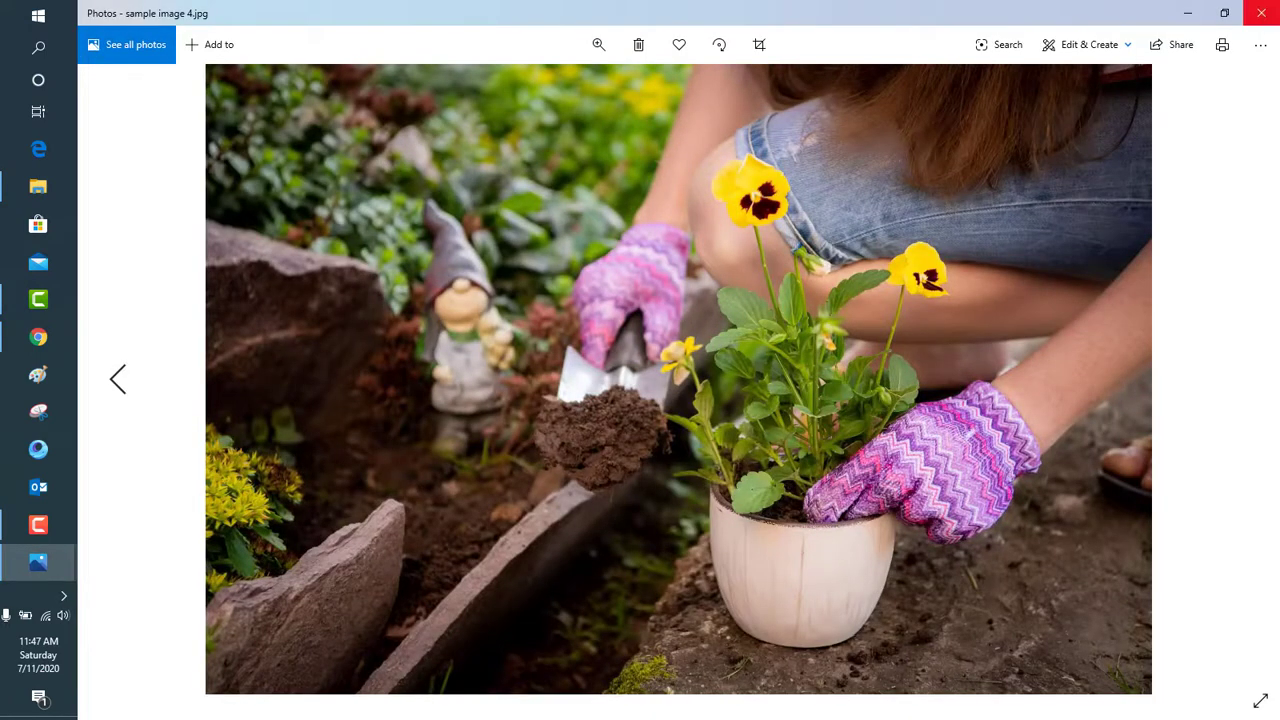
pyautogui.click(1256, 43)
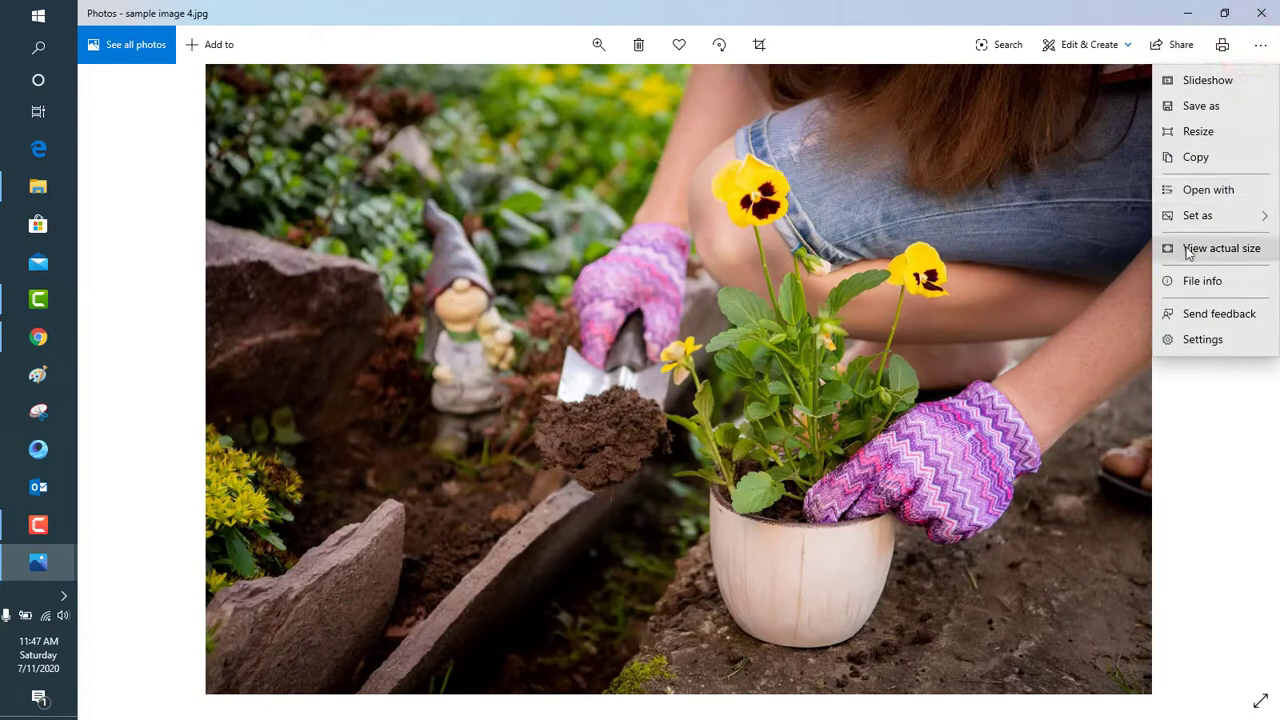
pyautogui.click(1198, 279)
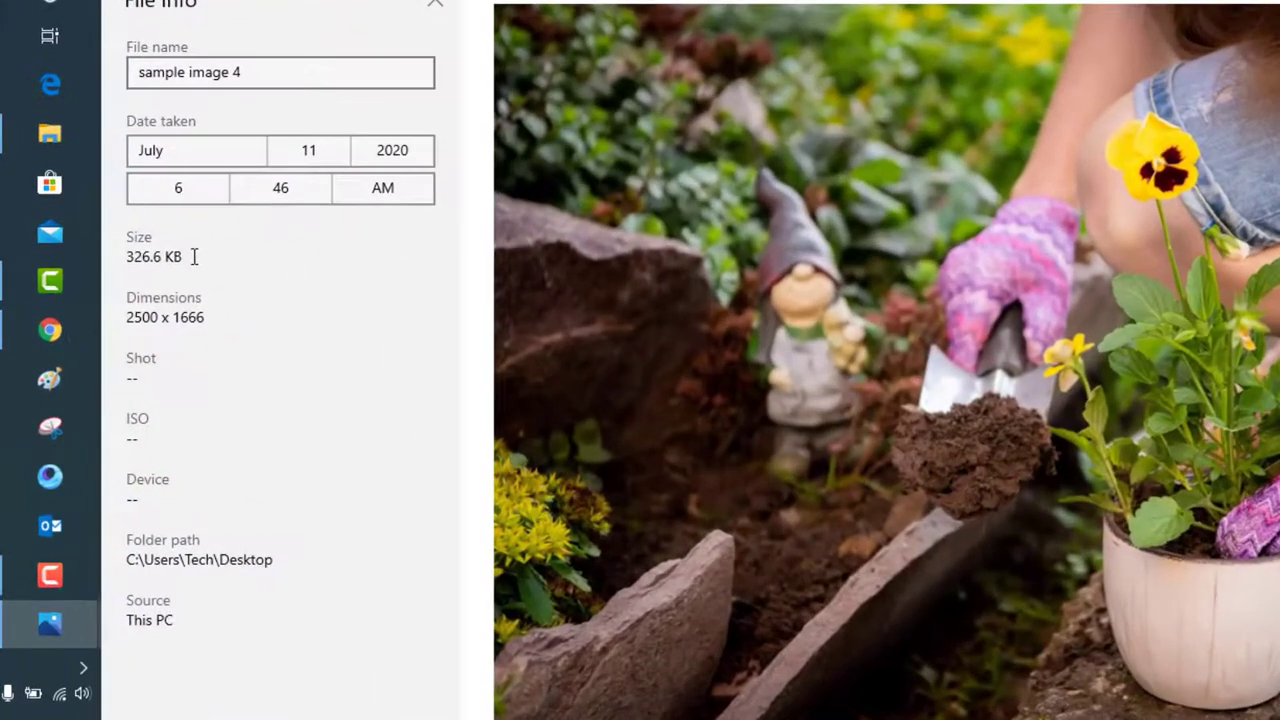
pyautogui.moveTo(147, 280); pyautogui.dragTo(126, 256)
pyautogui.moveTo(214, 317); pyautogui.dragTo(122, 320)
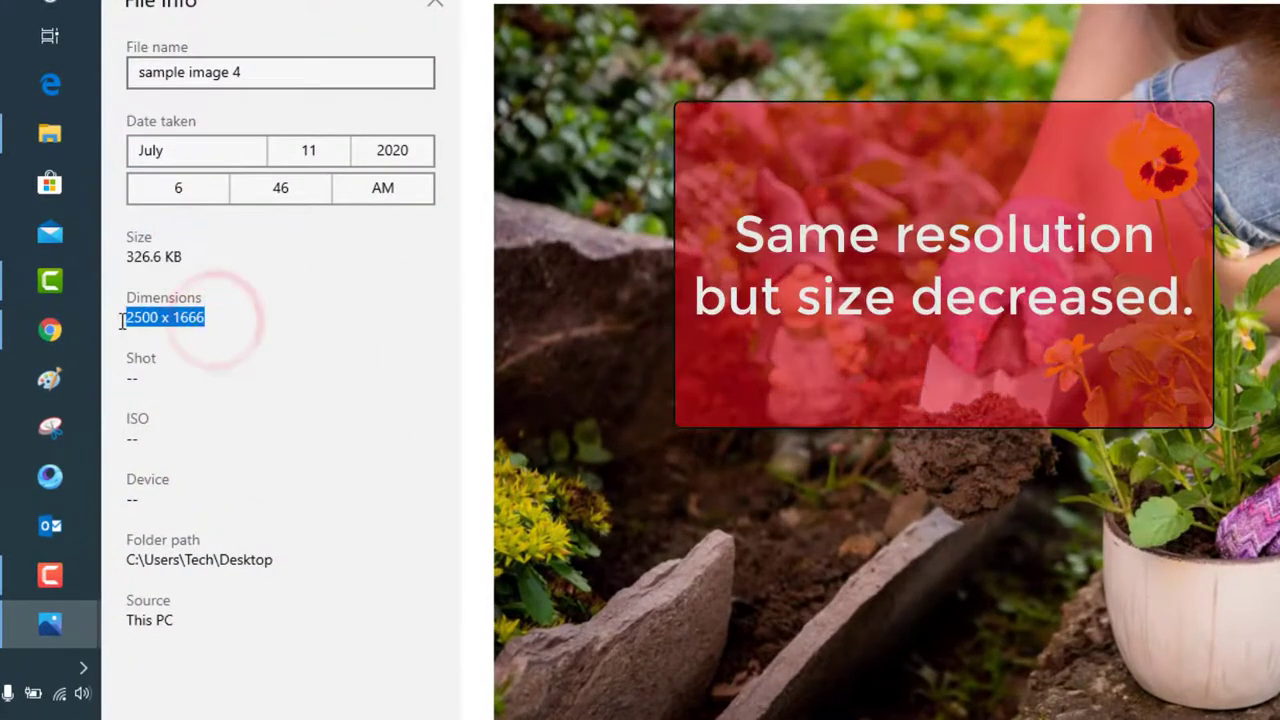
# Switch to the Photos window showing sample image 3 and compare its size and dimensions with those of sample image 4.
pyautogui.moveTo(50, 622)
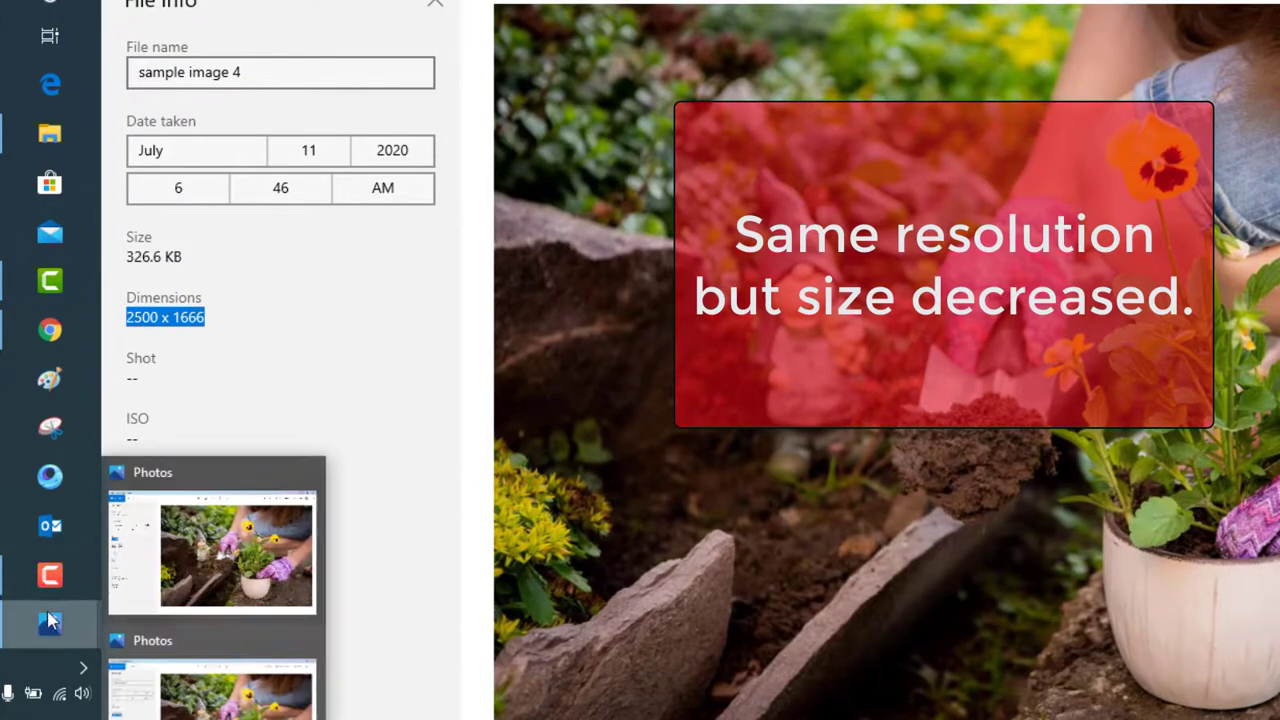
pyautogui.click(152, 560)
pyautogui.click(264, 419)
pyautogui.moveTo(190, 252); pyautogui.dragTo(127, 257)
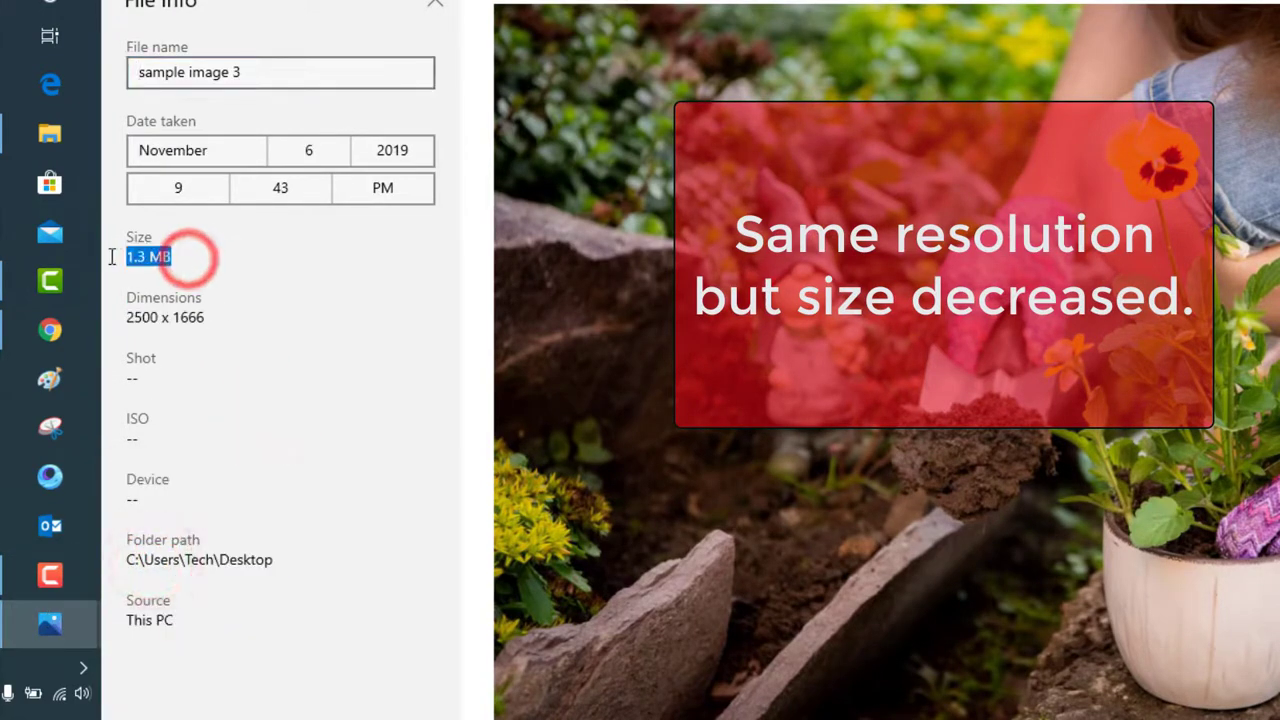
pyautogui.moveTo(205, 311); pyautogui.dragTo(124, 318)
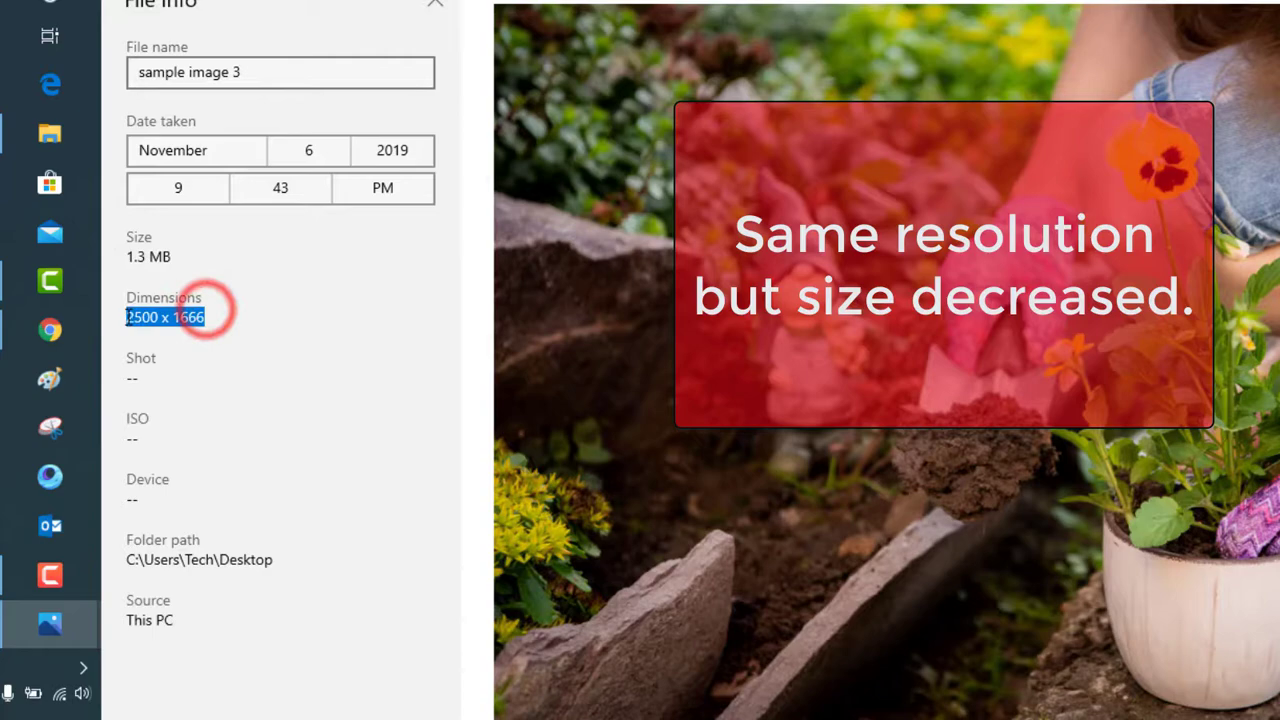
pyautogui.click(207, 402)
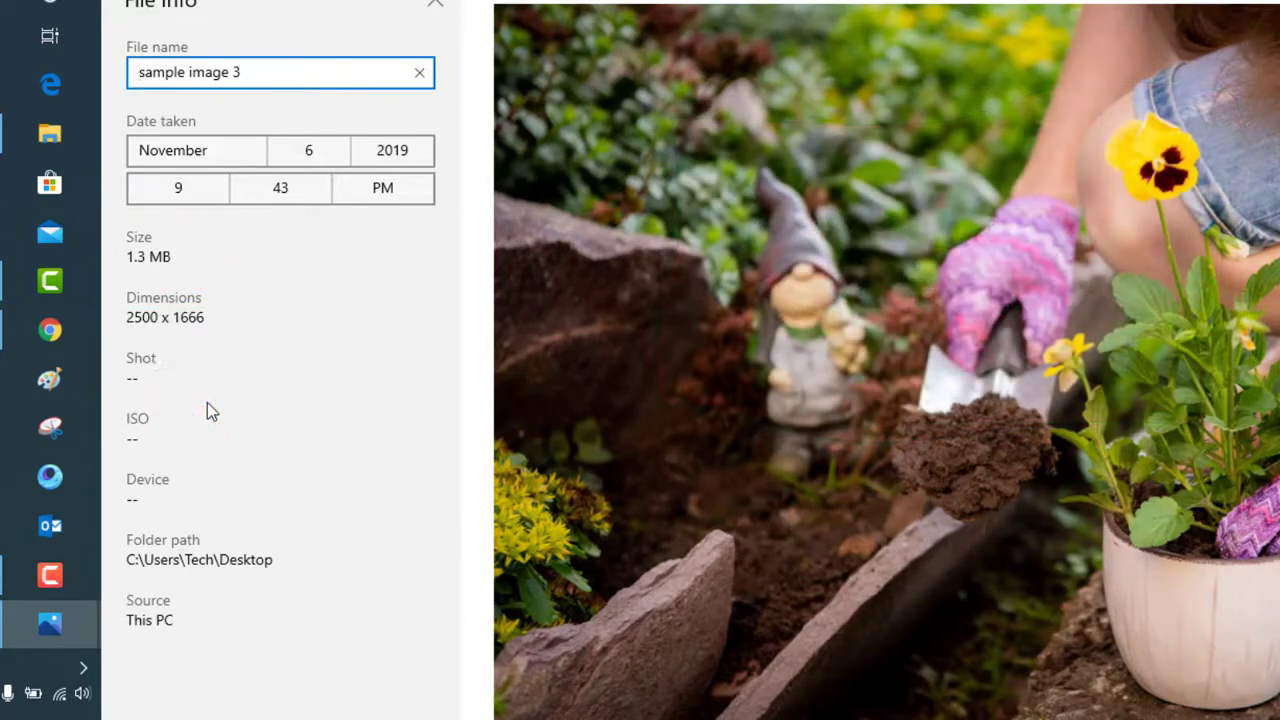